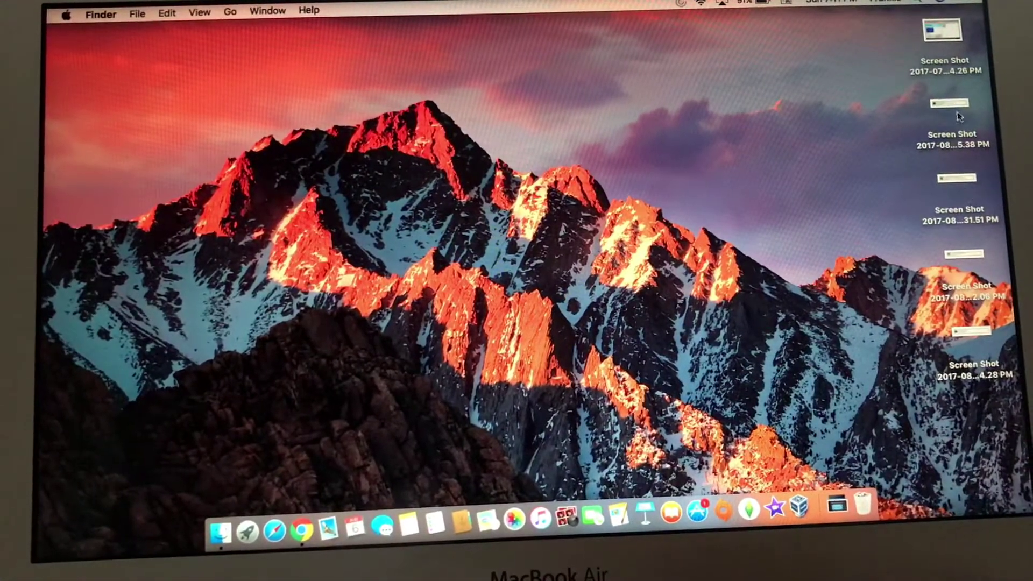
# View the restaurant-question comment screenshot in Preview, then close it
pyautogui.doubleClick(960, 104)
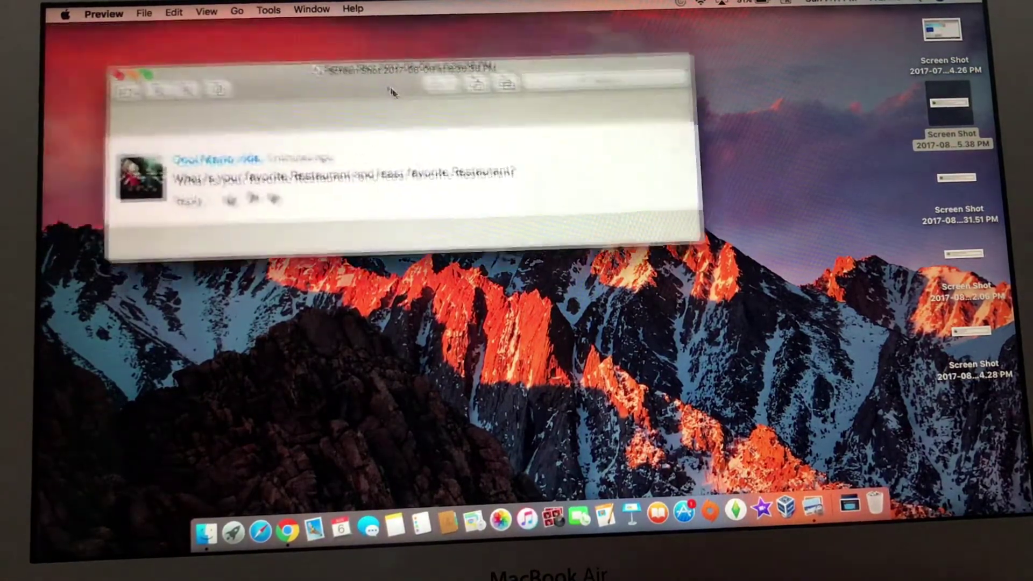
pyautogui.moveTo(327, 47); pyautogui.dragTo(456, 139)
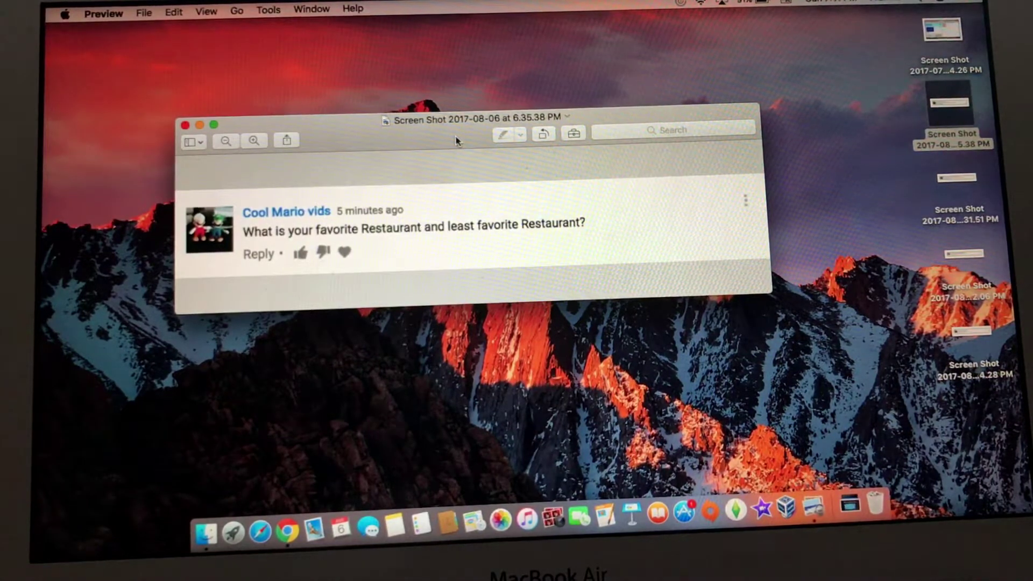
pyautogui.click(187, 126)
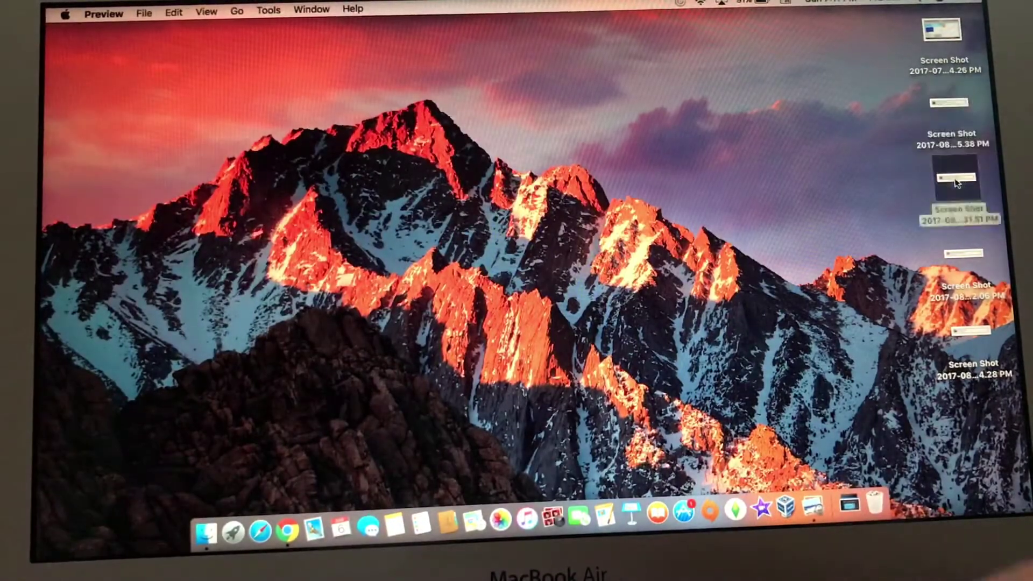
# View the music-question comment screenshot in Preview, then close it
pyautogui.doubleClick(956, 182)
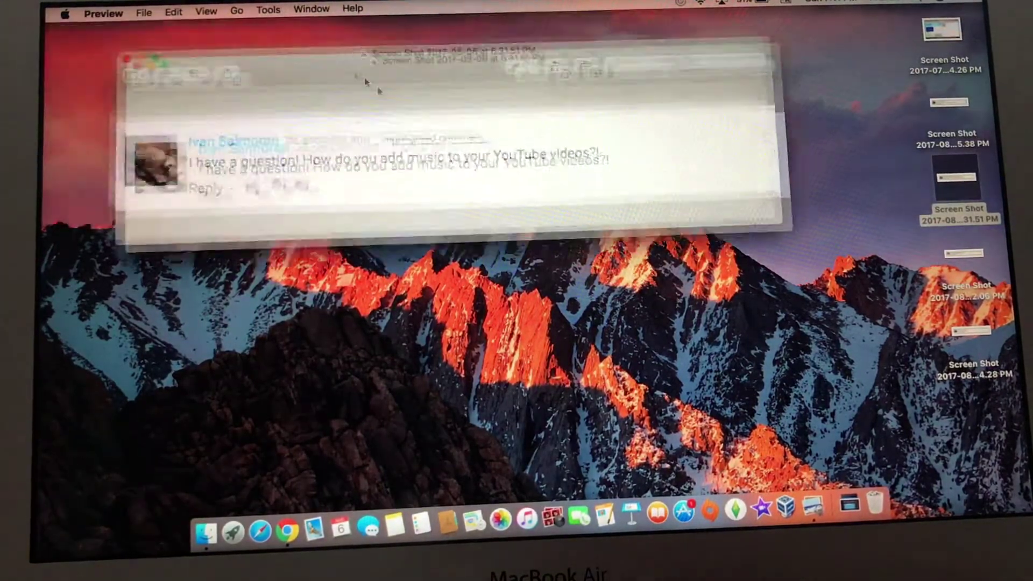
pyautogui.moveTo(367, 81)
pyautogui.mouseDown()
pyautogui.moveTo(419, 123)
pyautogui.moveTo(432, 110)
pyautogui.mouseUp()
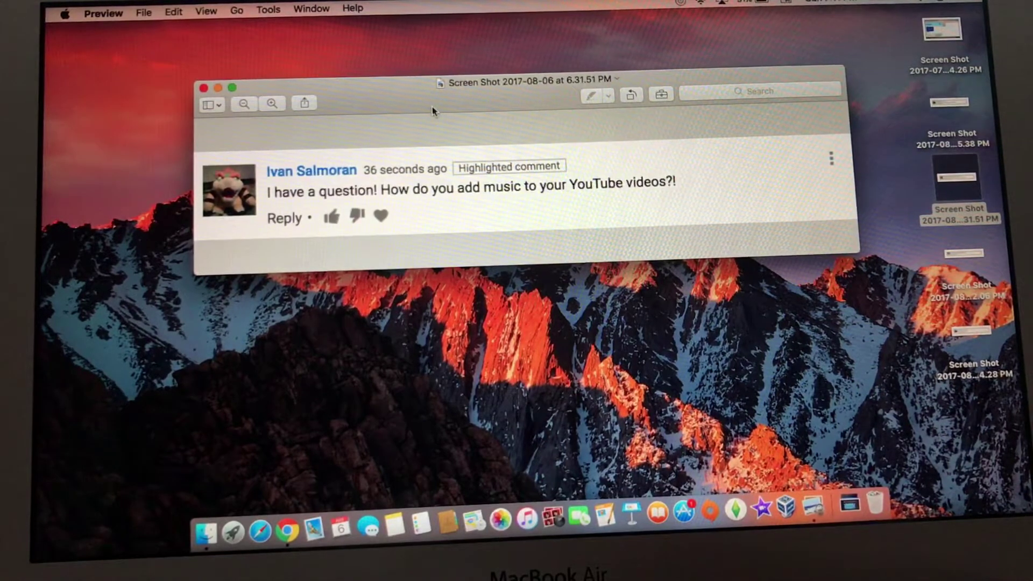
pyautogui.click(205, 88)
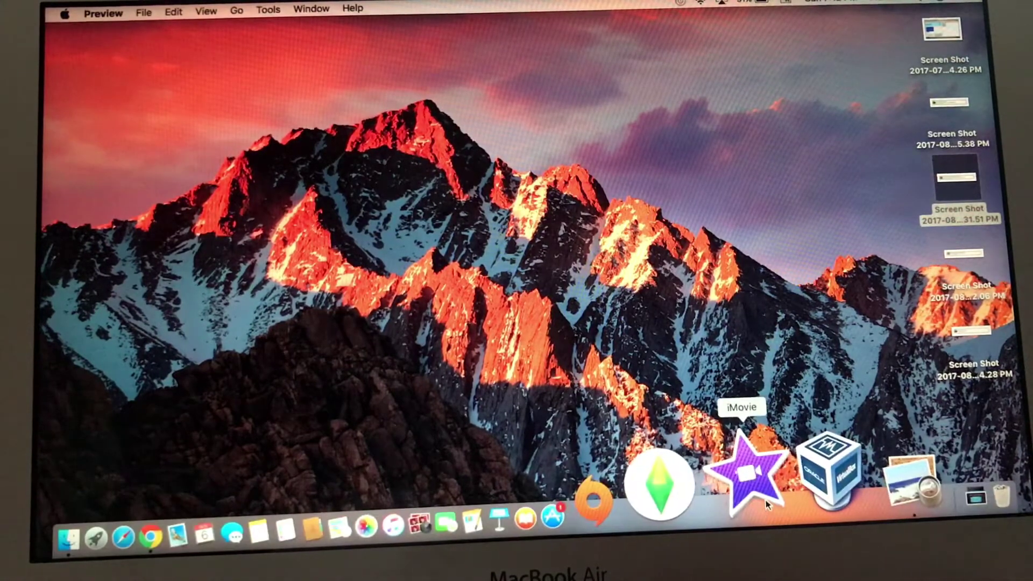
# Launch iMovie and skim the 1.8m clip in My Media
pyautogui.click(795, 464)
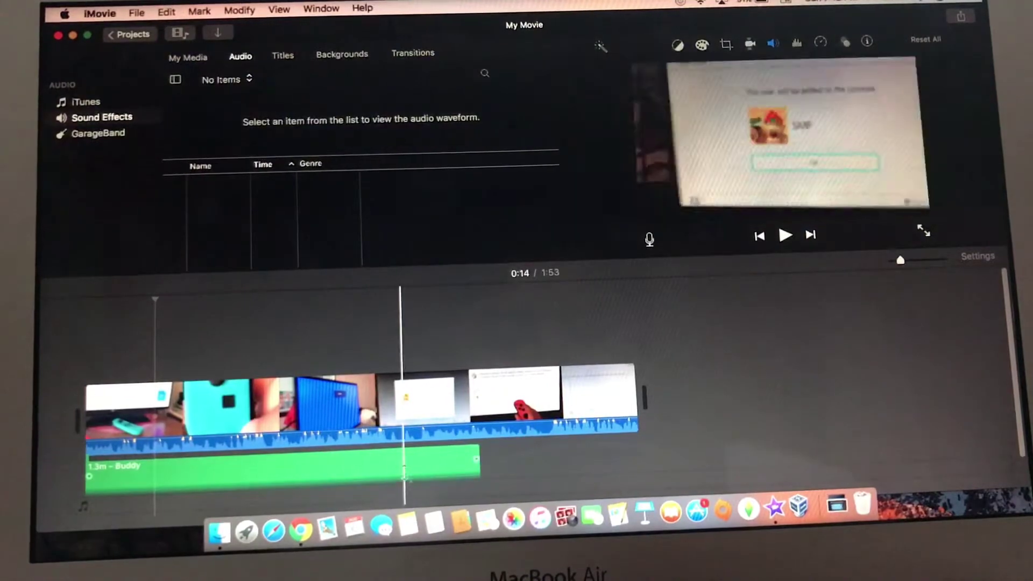
pyautogui.click(202, 57)
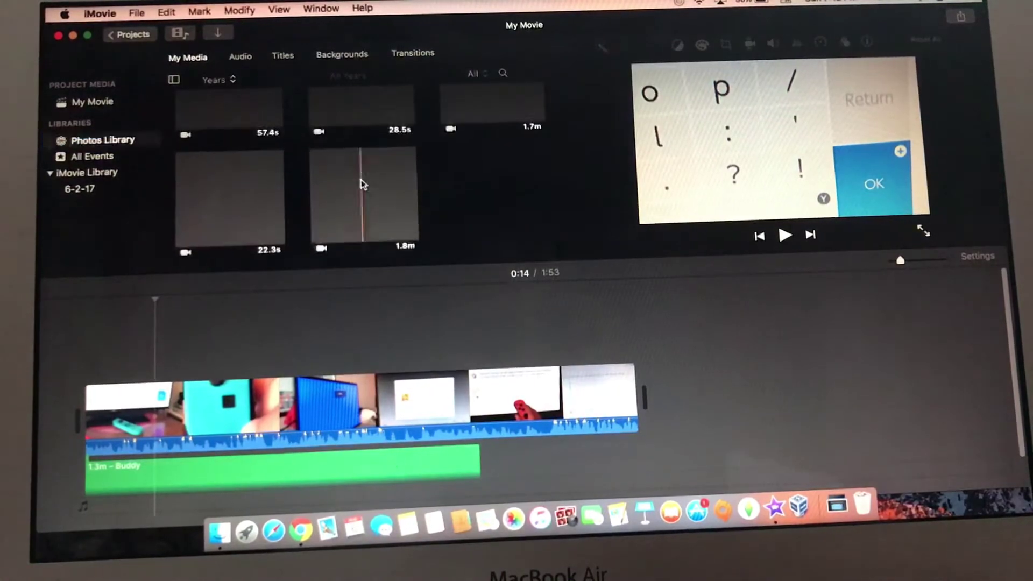
pyautogui.click(363, 202)
pyautogui.moveTo(423, 199); pyautogui.dragTo(321, 179)
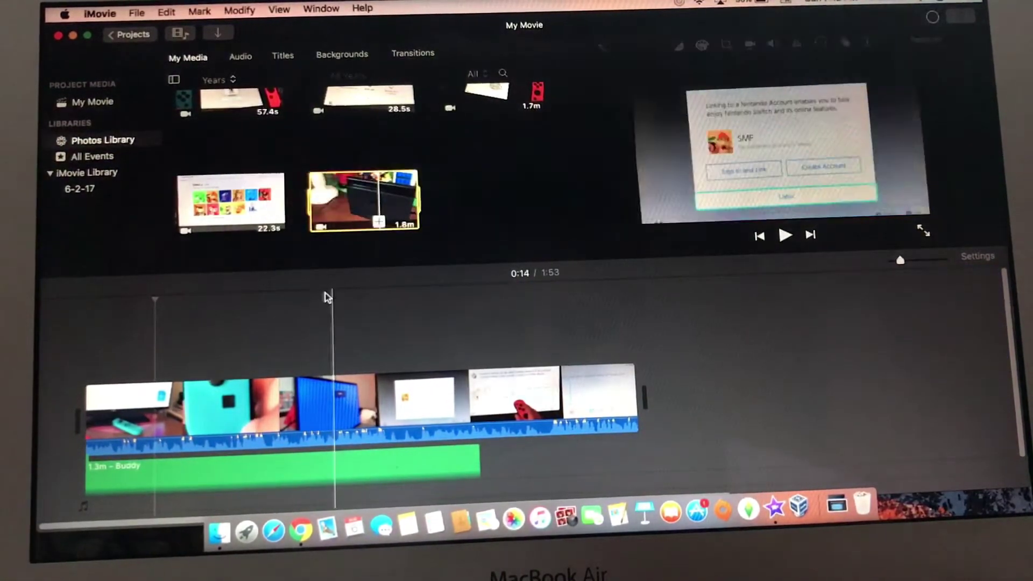
# Cut the green Buddy music clip out of the timeline
pyautogui.rightClick(228, 476)
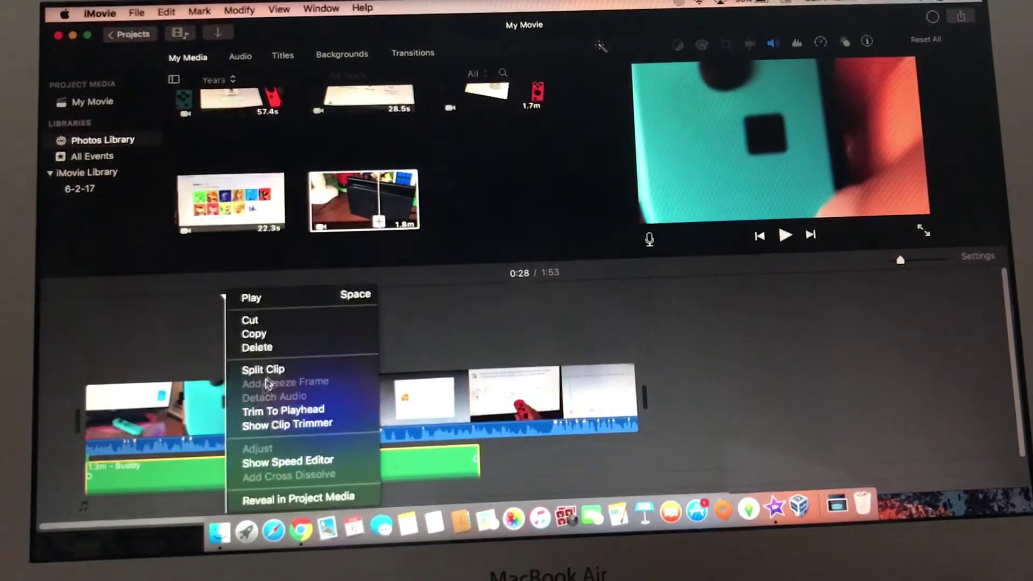
pyautogui.click(250, 313)
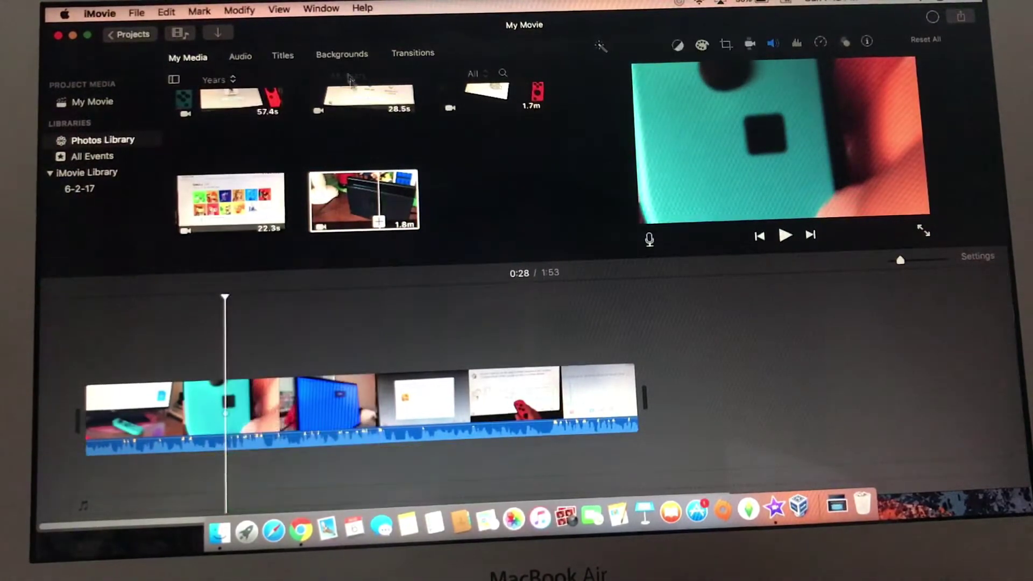
pyautogui.click(242, 55)
pyautogui.moveTo(206, 261)
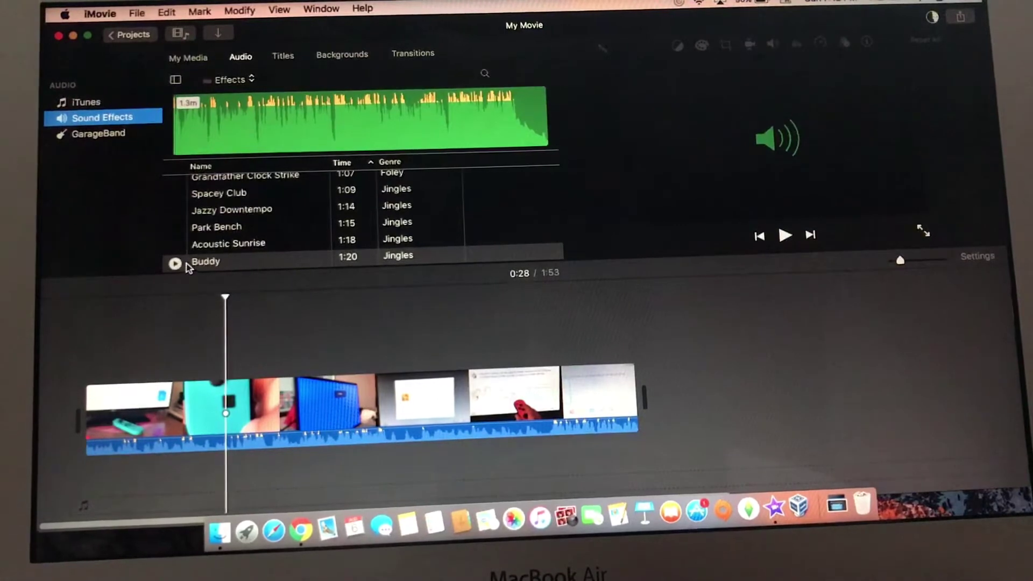
# Preview Buddy, drop it under the video clips and trim it to 35.2 seconds
pyautogui.click(177, 263)
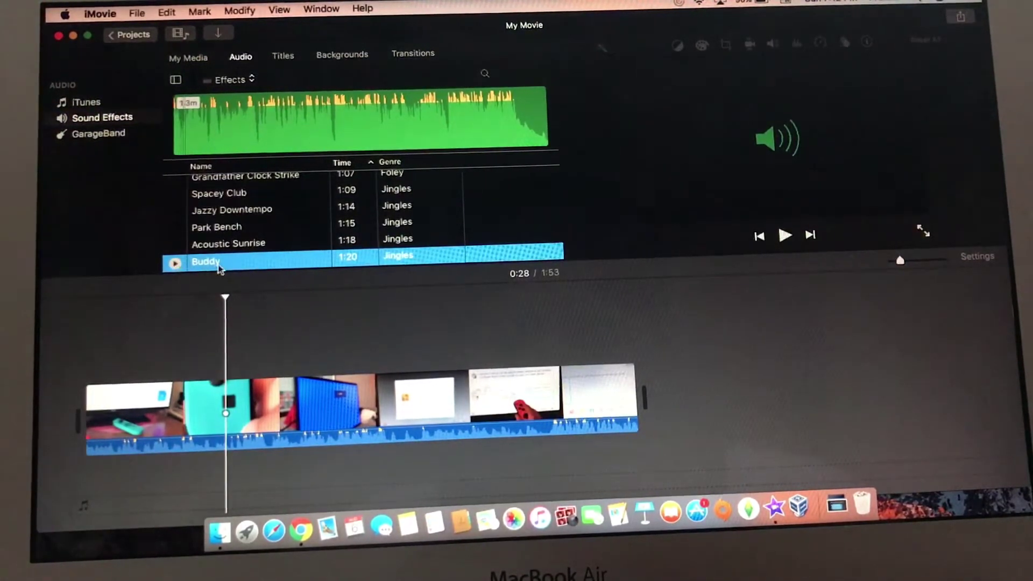
pyautogui.moveTo(204, 267); pyautogui.dragTo(80, 493)
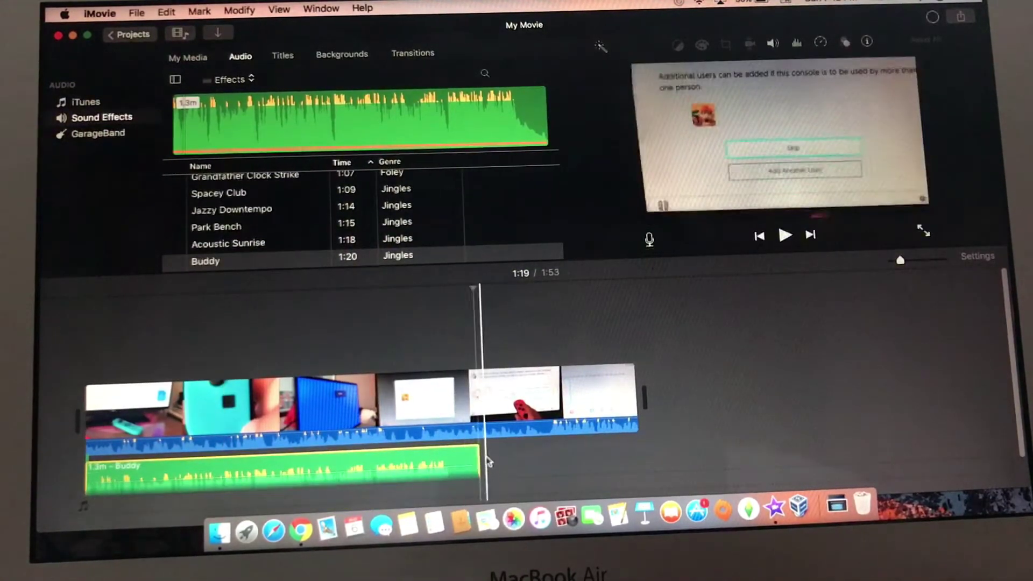
pyautogui.moveTo(479, 464); pyautogui.dragTo(259, 464)
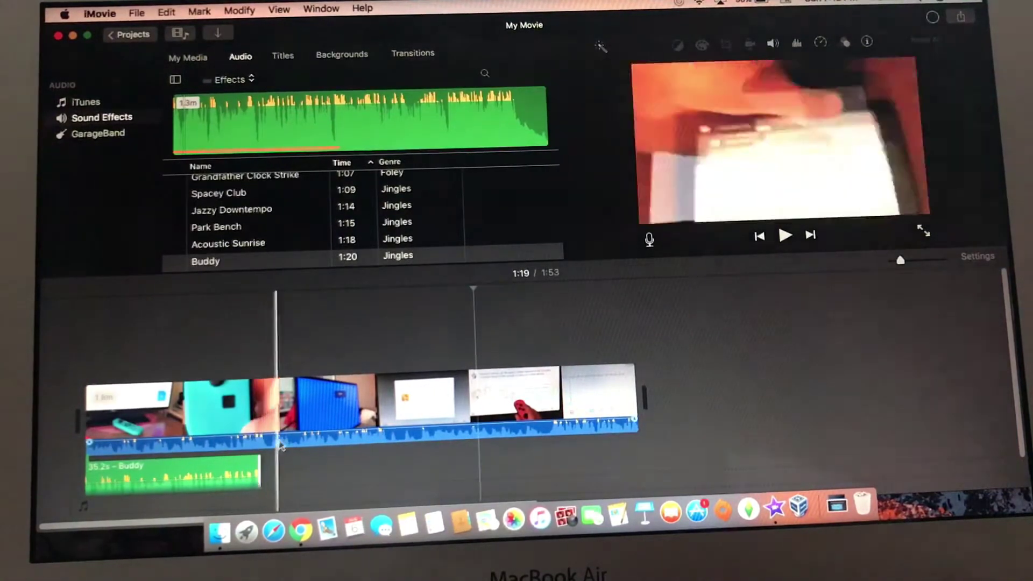
pyautogui.scroll(3, 277, 209)
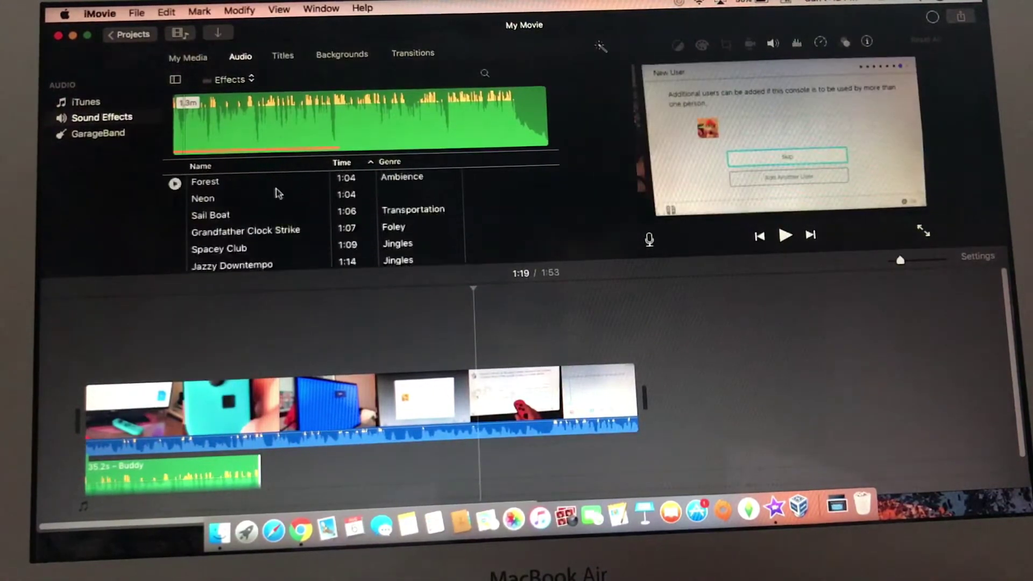
pyautogui.scroll(-2, 277, 193)
pyautogui.scroll(-3, 276, 192)
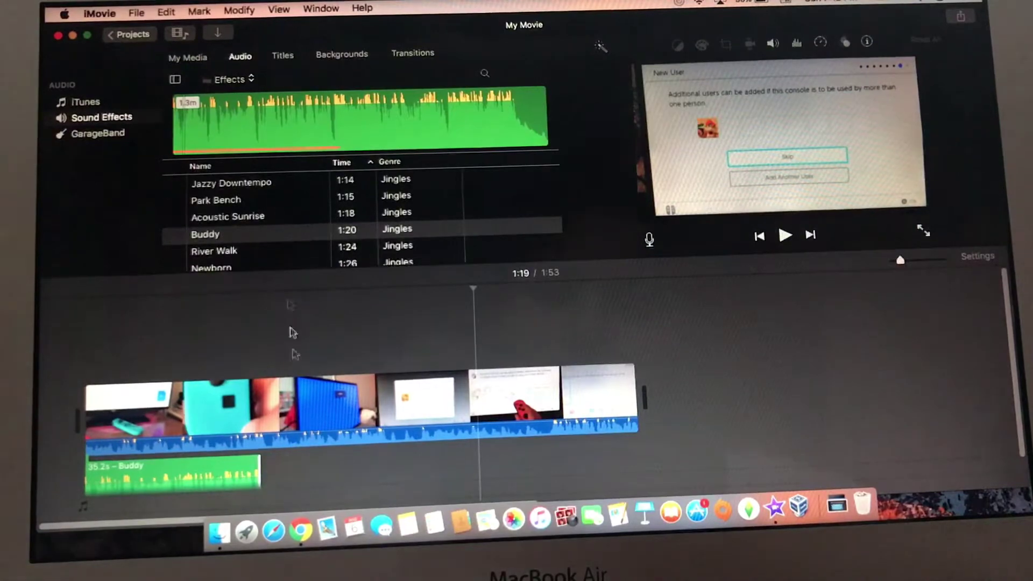
pyautogui.click(212, 525)
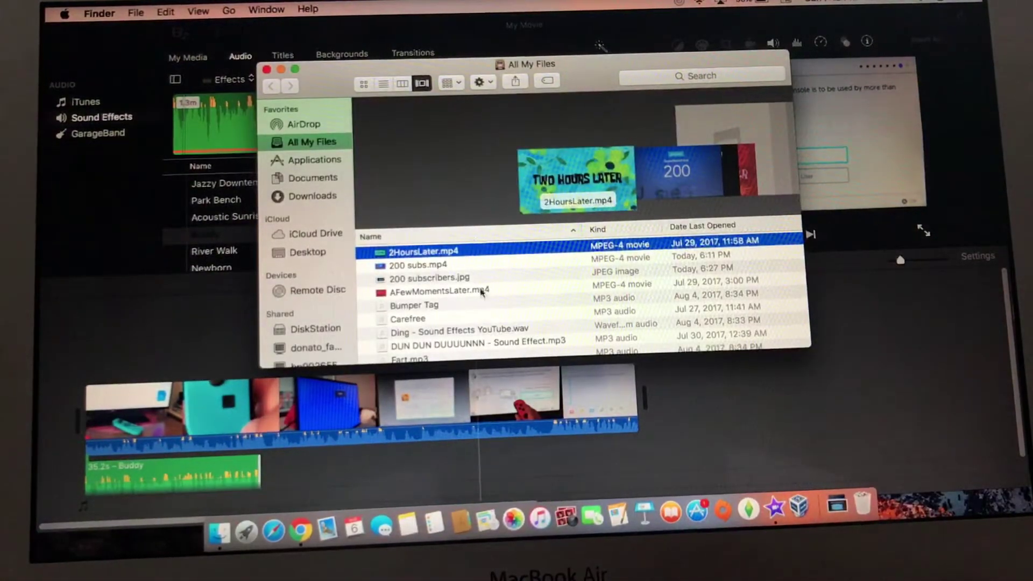
# Select Heavenly Choir Sound Effect.mp3 in All My Files and drop it onto the timeline
pyautogui.press('Down')
pyautogui.press('Down')
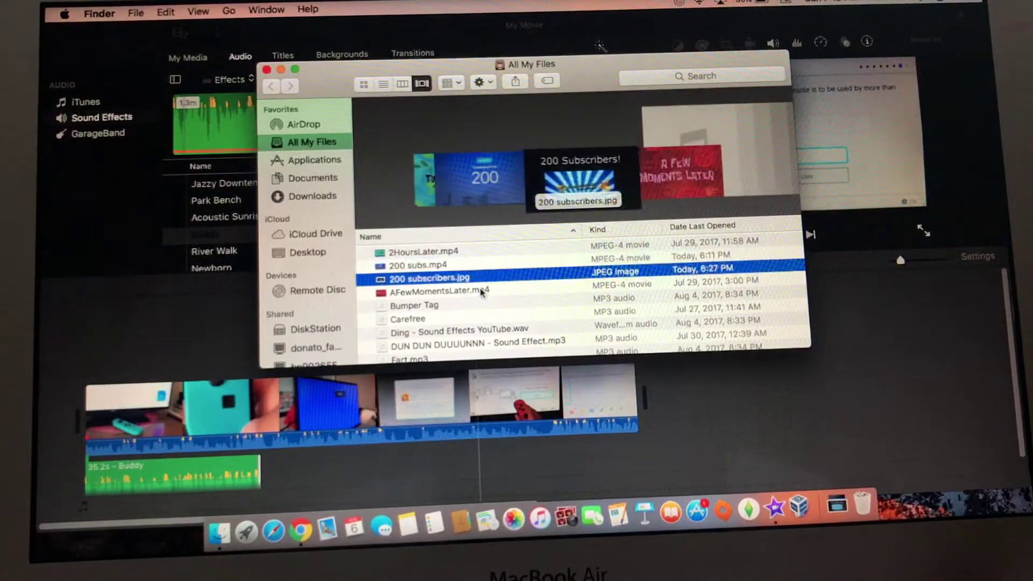
pyautogui.press('Down')
pyautogui.press('Down')
pyautogui.press('Down')
pyautogui.press('Down')
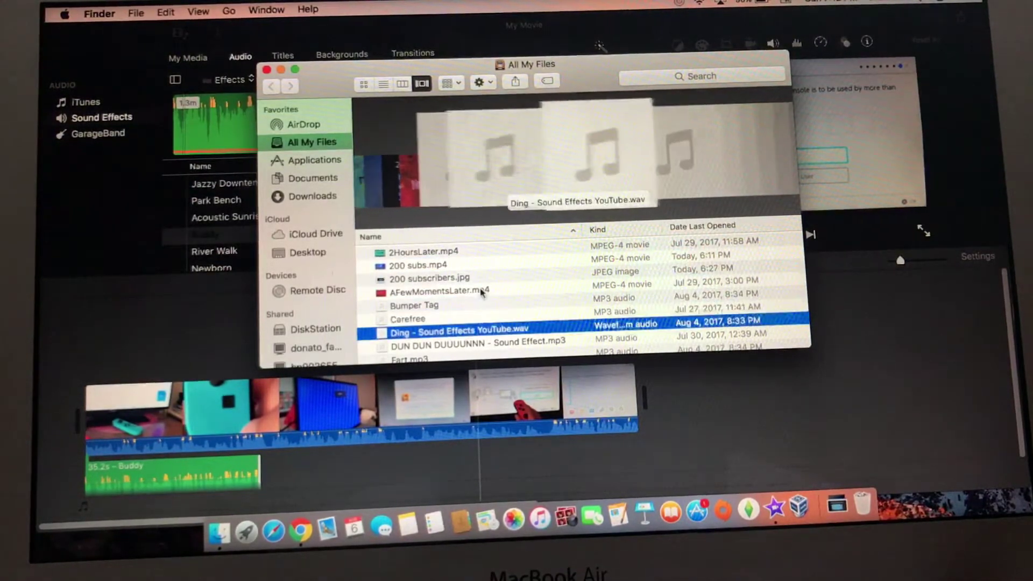
pyautogui.press('Down')
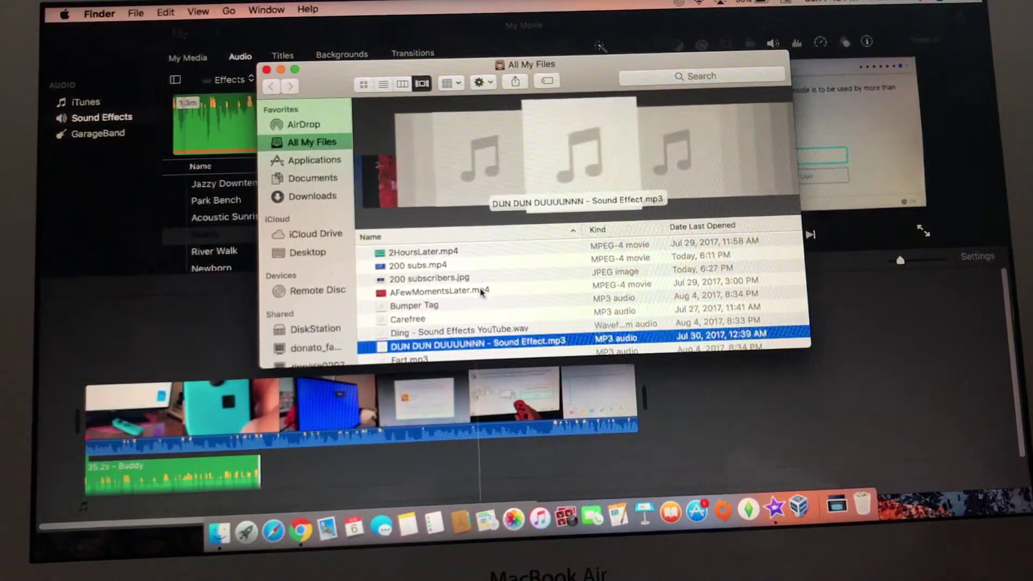
pyautogui.press('Up')
pyautogui.press('Up')
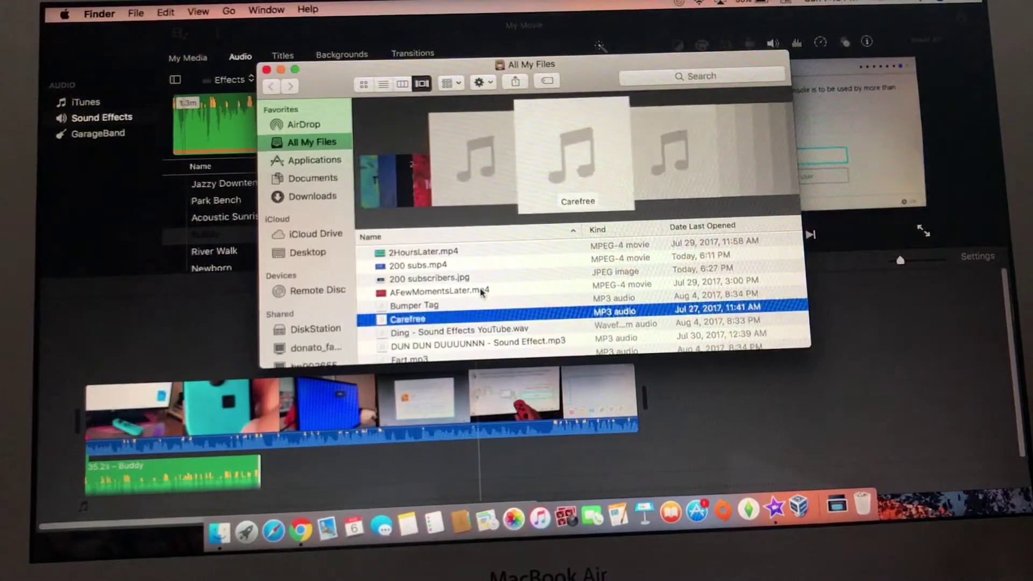
pyautogui.press('Up')
pyautogui.press('Down')
pyautogui.press('Down')
pyautogui.press('Down')
pyautogui.press('Down')
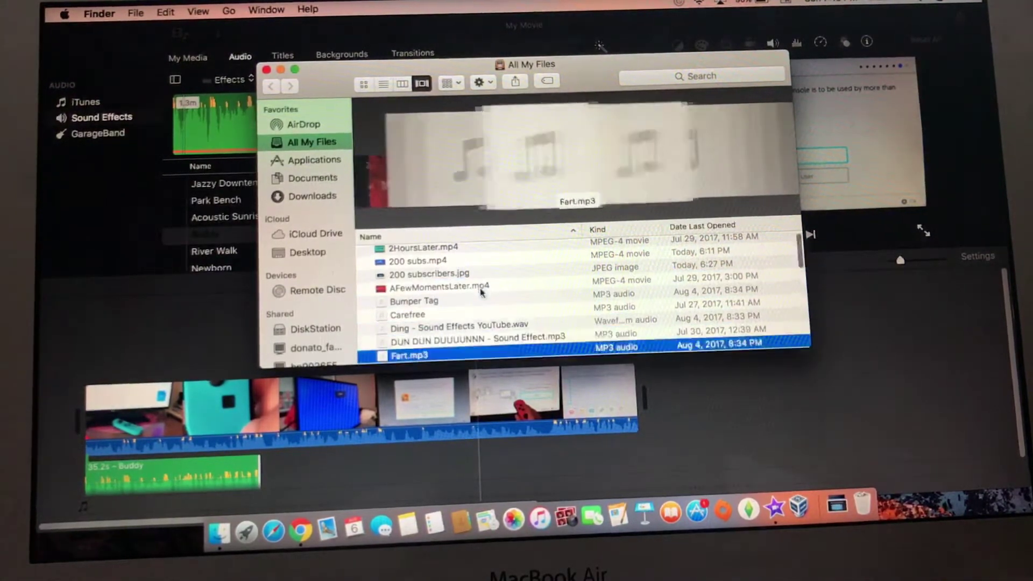
pyautogui.press('Down')
pyautogui.press('Down')
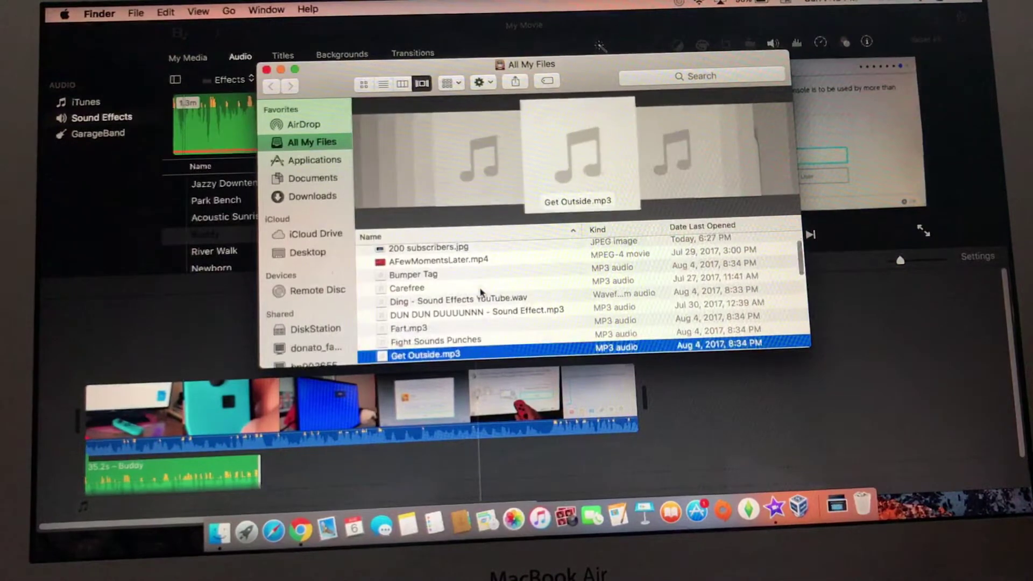
pyautogui.press('Down')
pyautogui.press('Up')
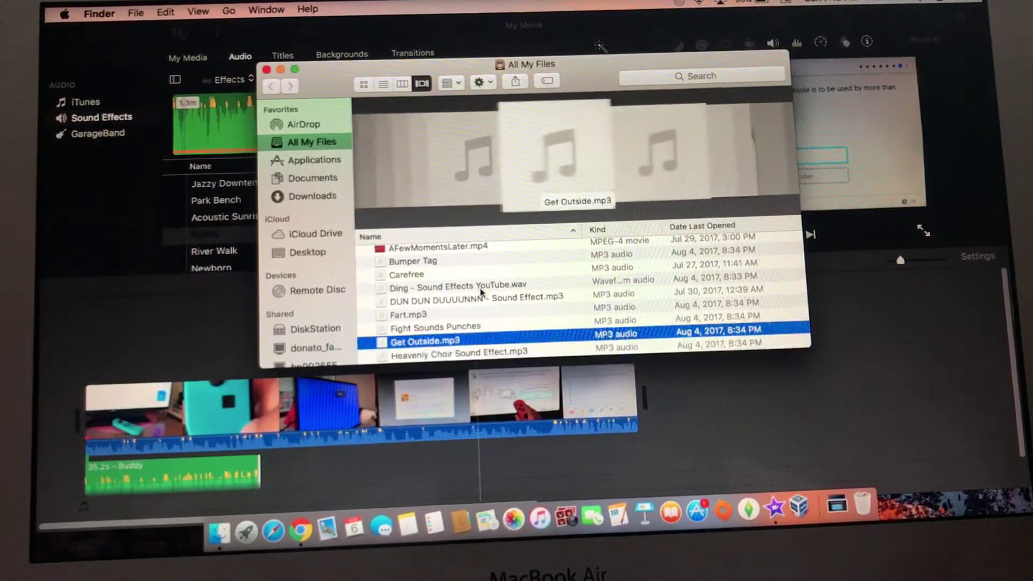
pyautogui.press('Down')
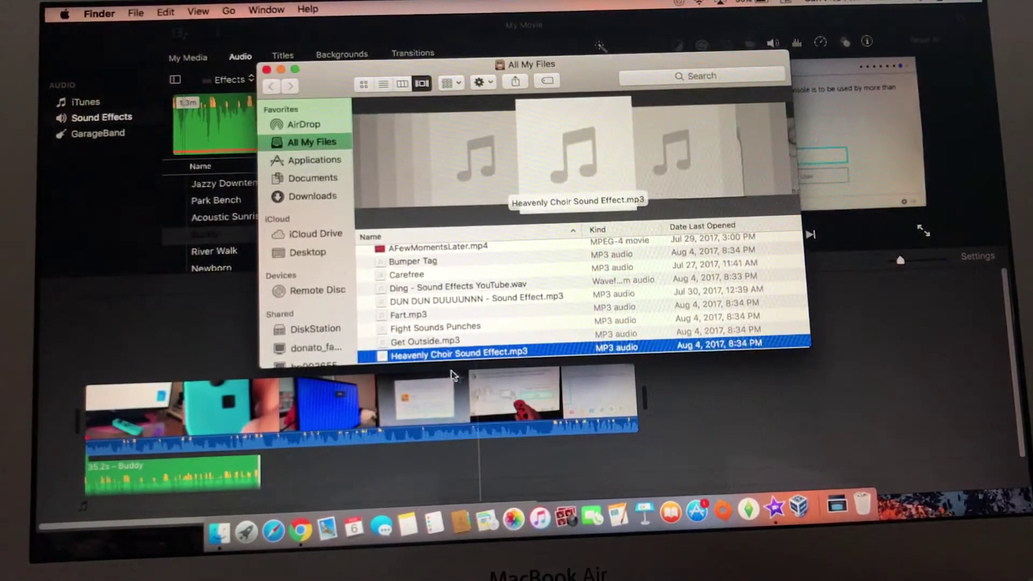
pyautogui.moveTo(475, 355); pyautogui.dragTo(321, 476)
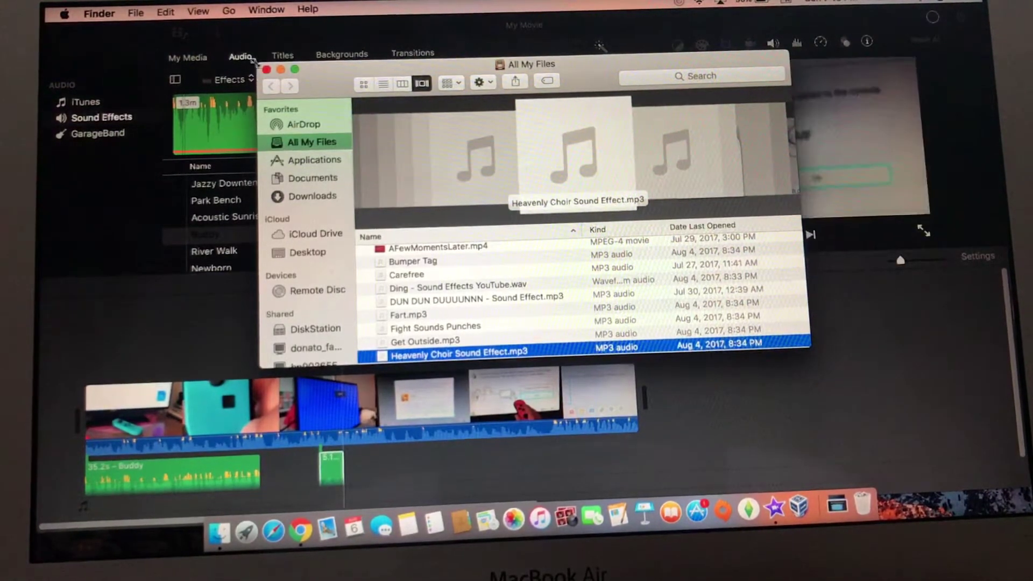
pyautogui.click(266, 71)
# Play the movie through the choir sound effect and pause at 0:50
pyautogui.click(308, 355)
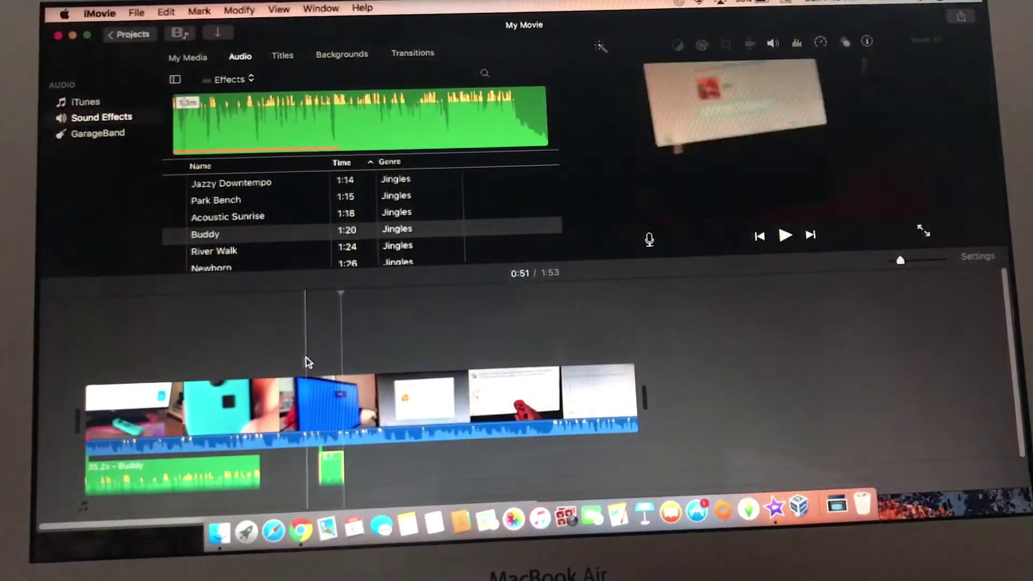
pyautogui.click(786, 235)
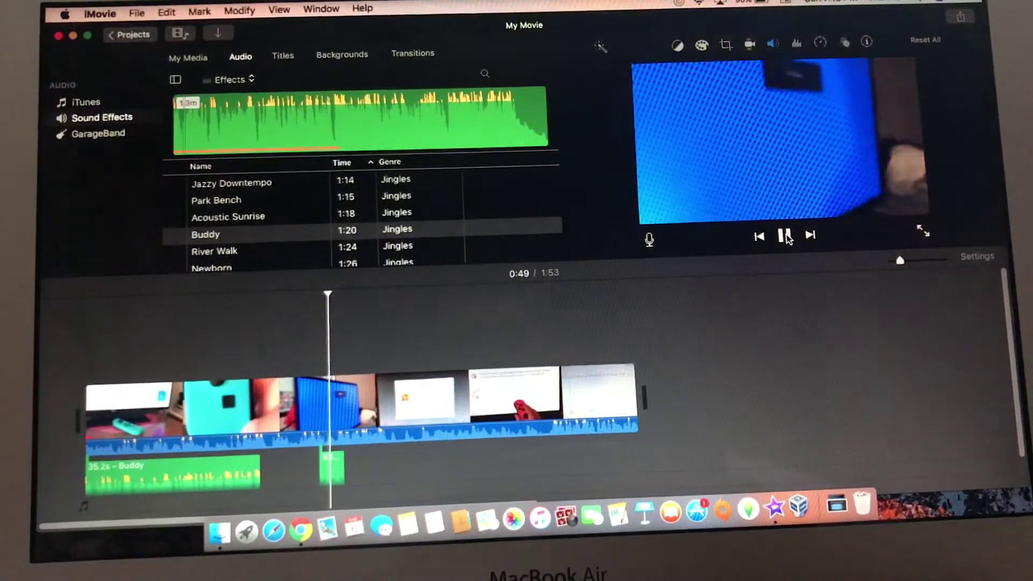
pyautogui.click(787, 235)
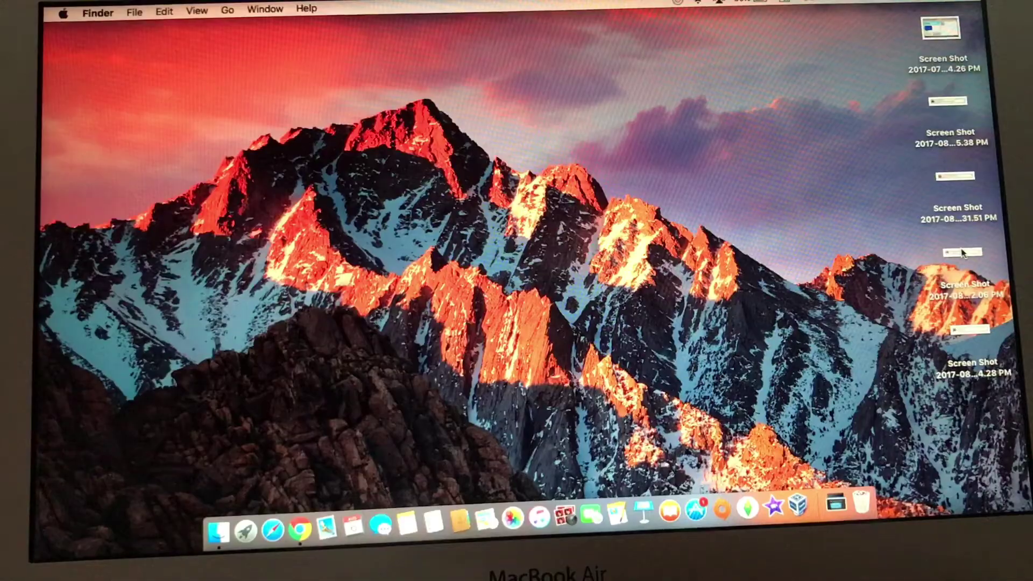
# View the how-to-edit-videos comment screenshot in Preview, then close it
pyautogui.doubleClick(962, 253)
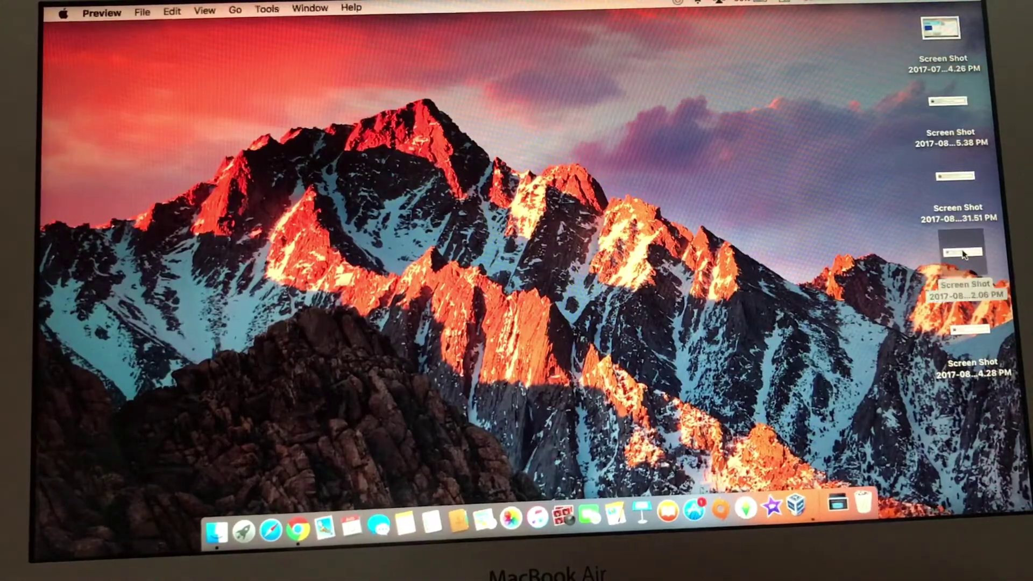
pyautogui.moveTo(347, 49); pyautogui.dragTo(419, 131)
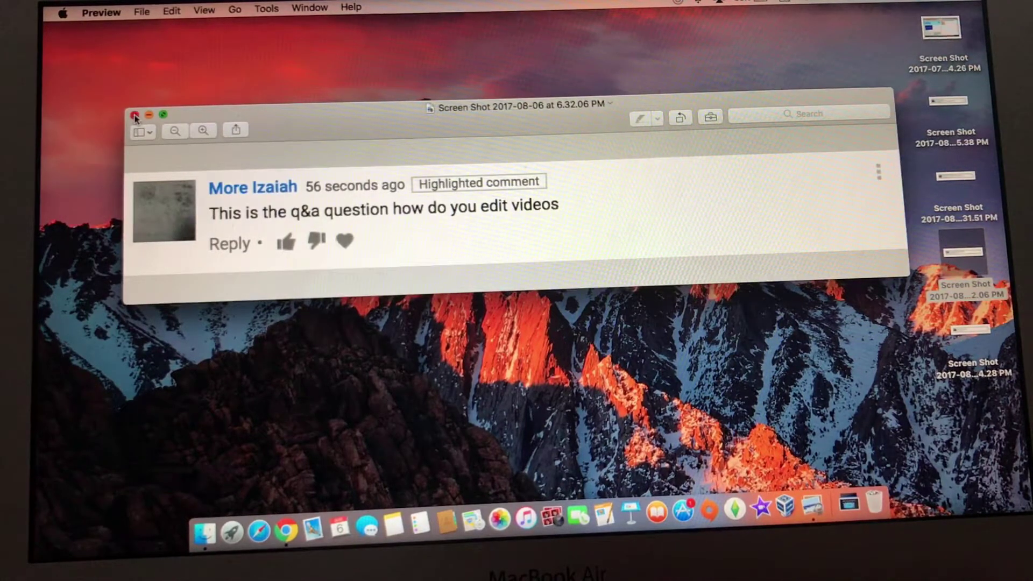
pyautogui.click(136, 115)
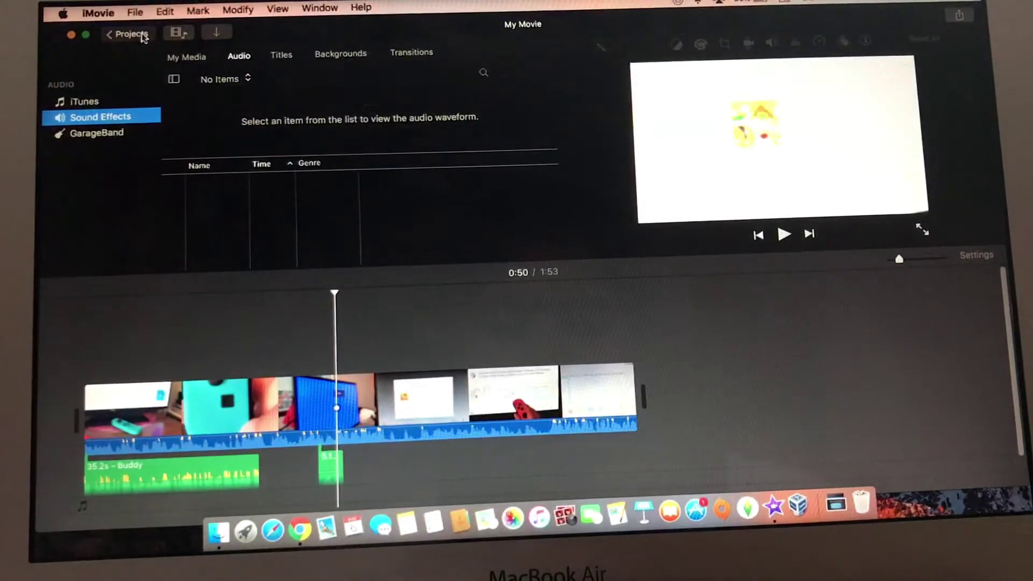
# Return to Projects and delete the My Movie project, confirming with Continue
pyautogui.click(144, 37)
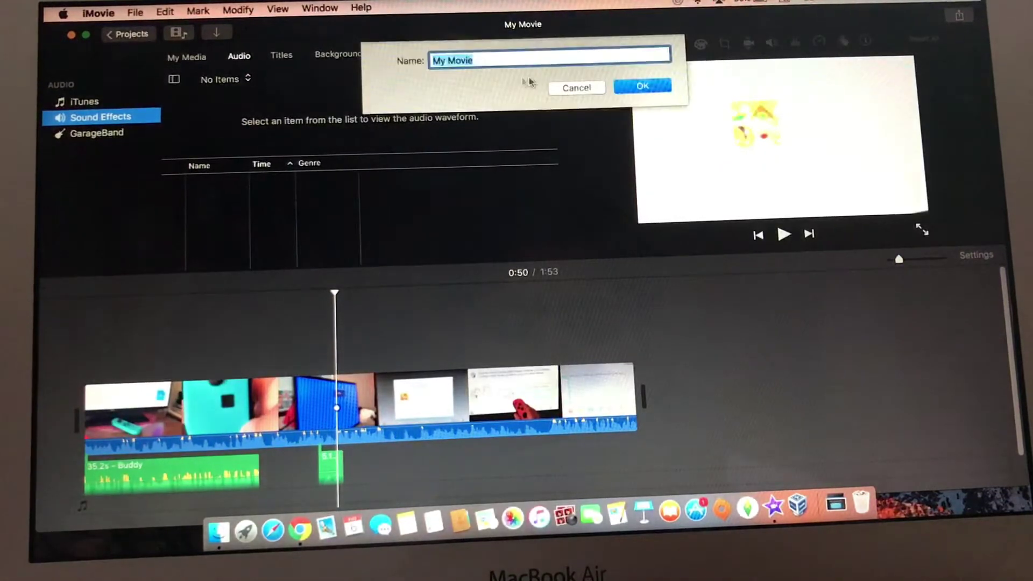
pyautogui.click(643, 86)
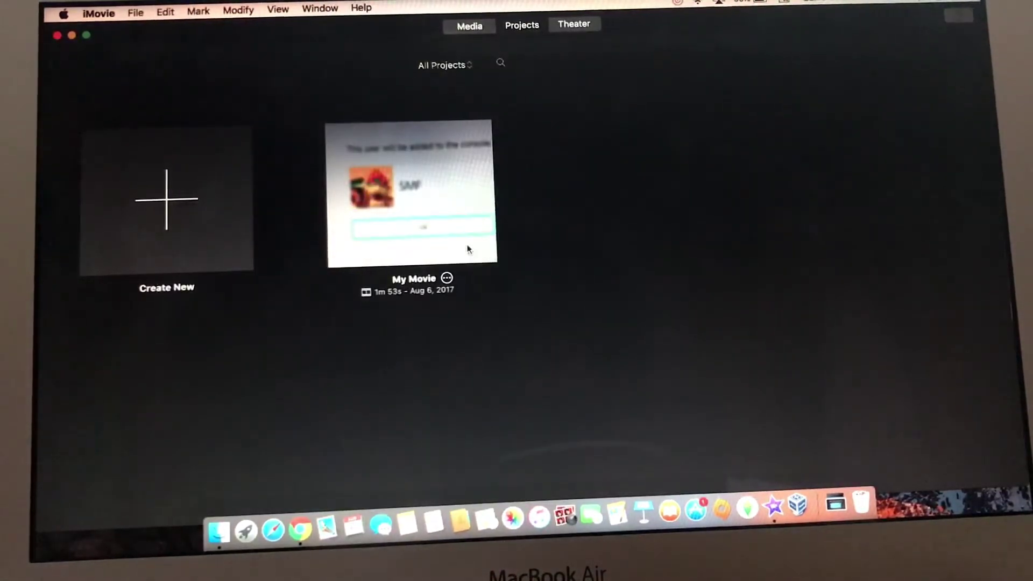
pyautogui.click(448, 278)
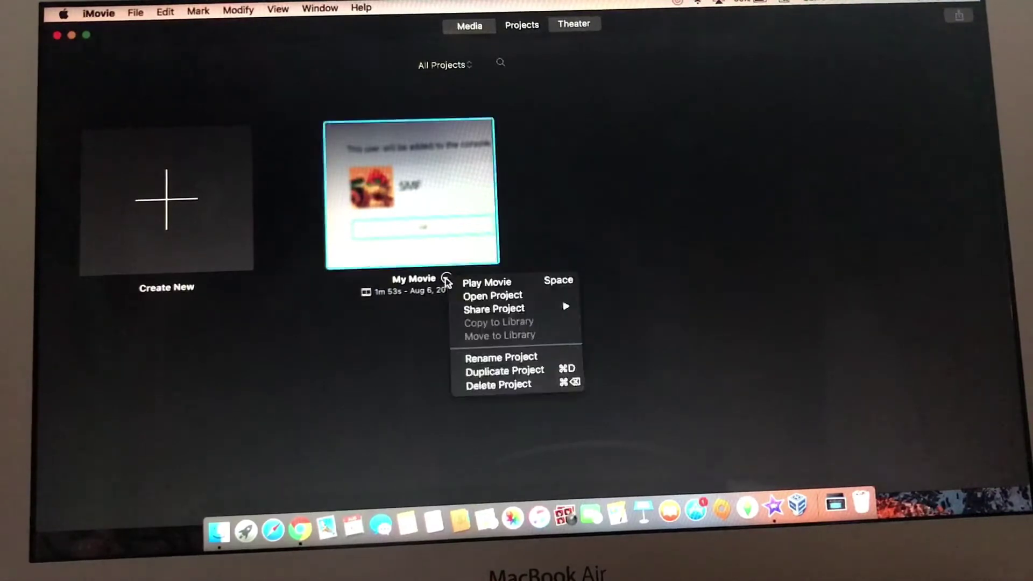
pyautogui.click(497, 389)
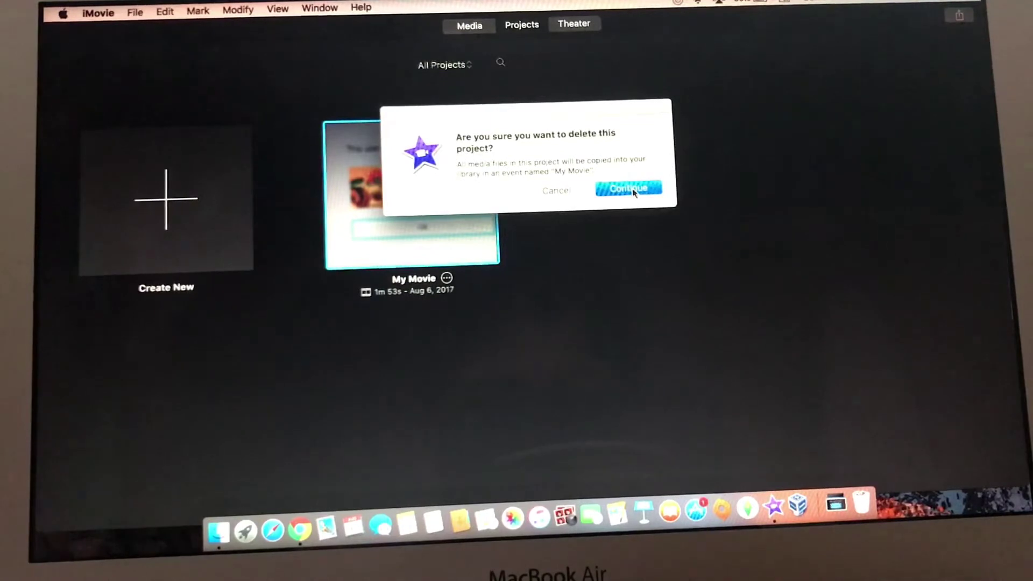
pyautogui.click(632, 189)
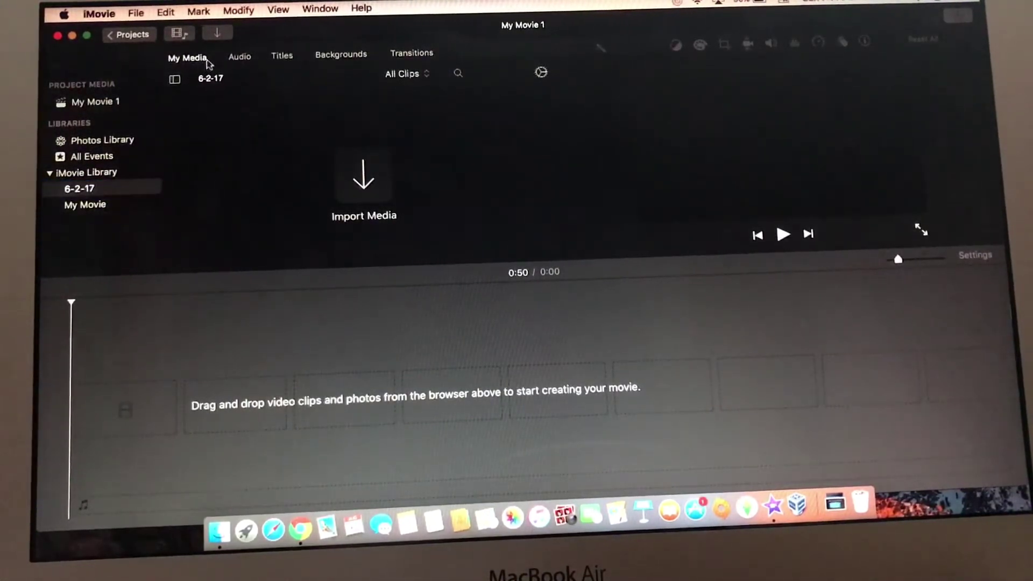
pyautogui.scroll(-3, 229, 161)
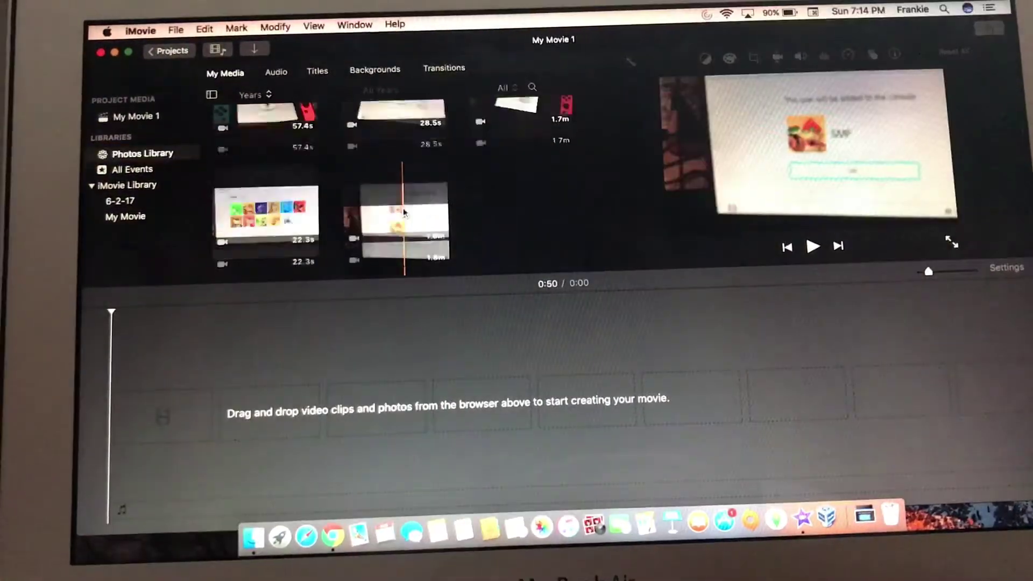
# Add the 1.8m, 22.3s and 57.4s clips to the empty timeline in order
pyautogui.moveTo(416, 217); pyautogui.dragTo(134, 431)
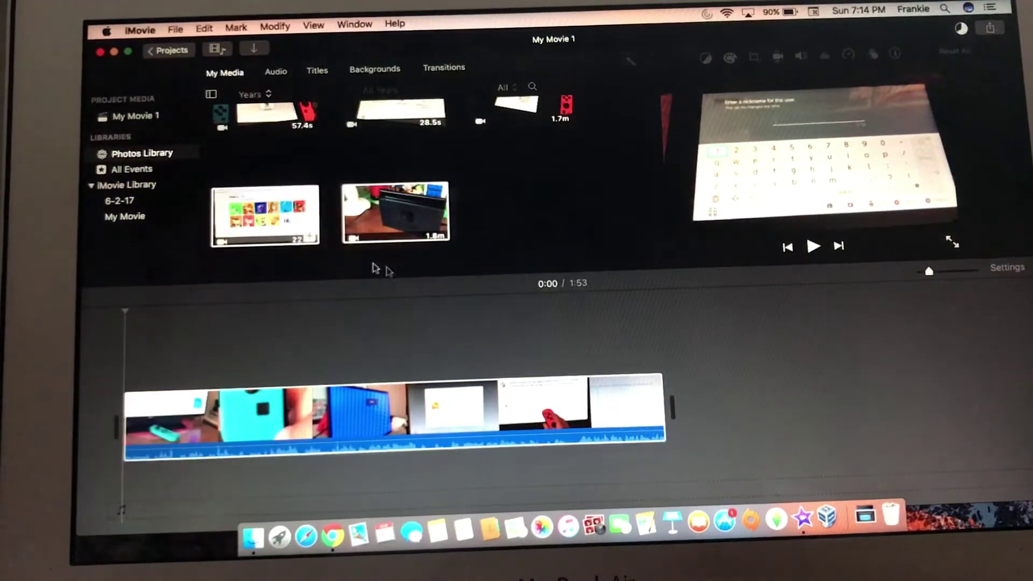
pyautogui.click(284, 219)
pyautogui.moveTo(615, 282)
pyautogui.mouseDown()
pyautogui.moveTo(682, 369)
pyautogui.moveTo(129, 420)
pyautogui.mouseUp()
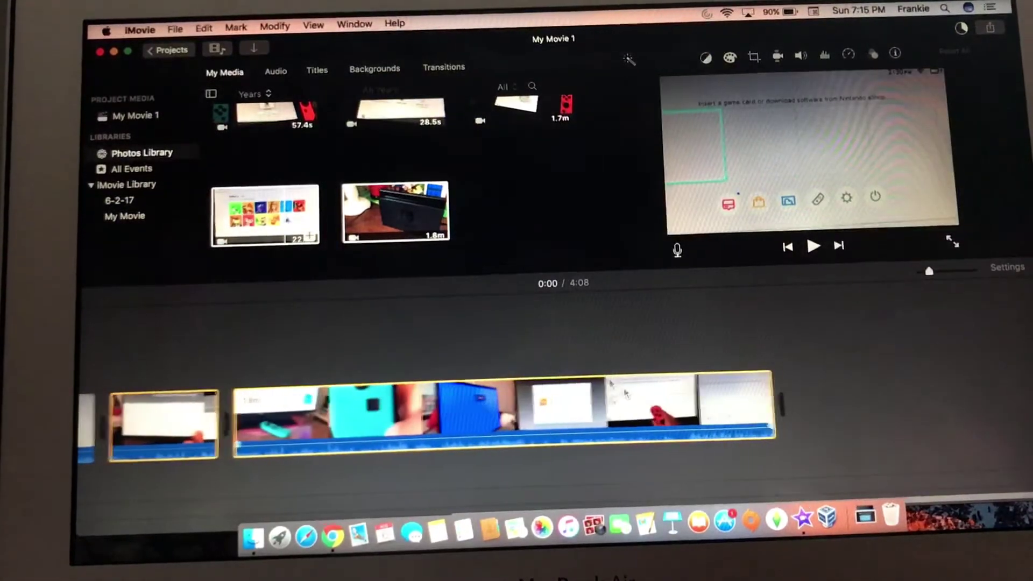
pyautogui.moveTo(267, 113); pyautogui.dragTo(475, 195)
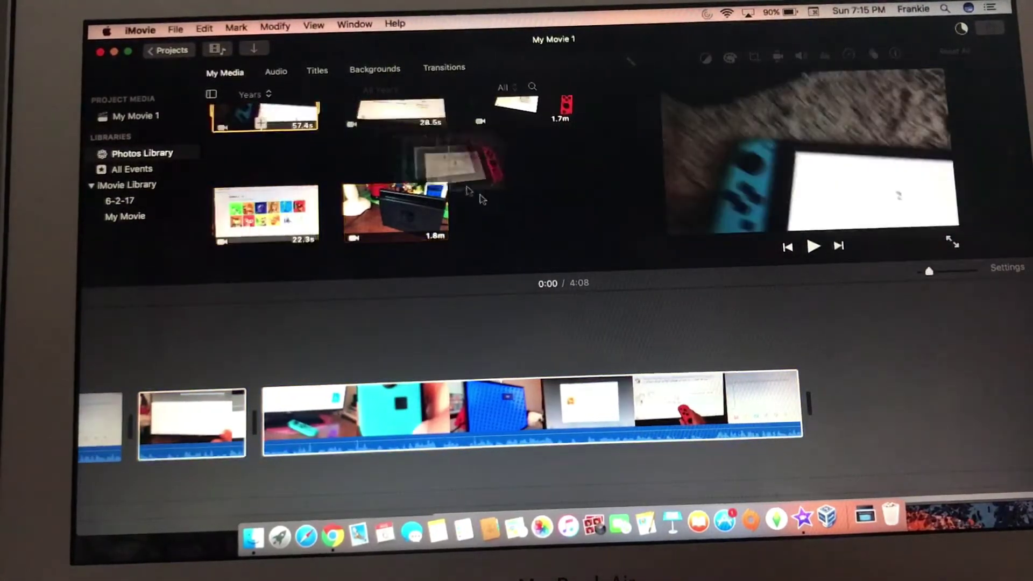
pyautogui.moveTo(750, 391); pyautogui.dragTo(897, 378)
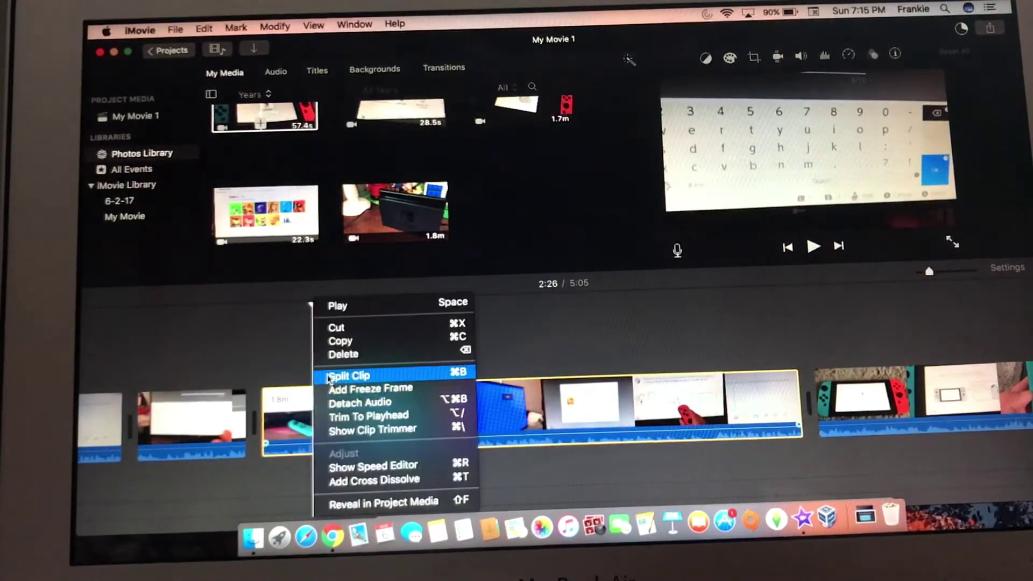
# Split the long clip at the playhead and delete the small split-off piece
pyautogui.press('super+b')
pyautogui.rightClick(290, 413)
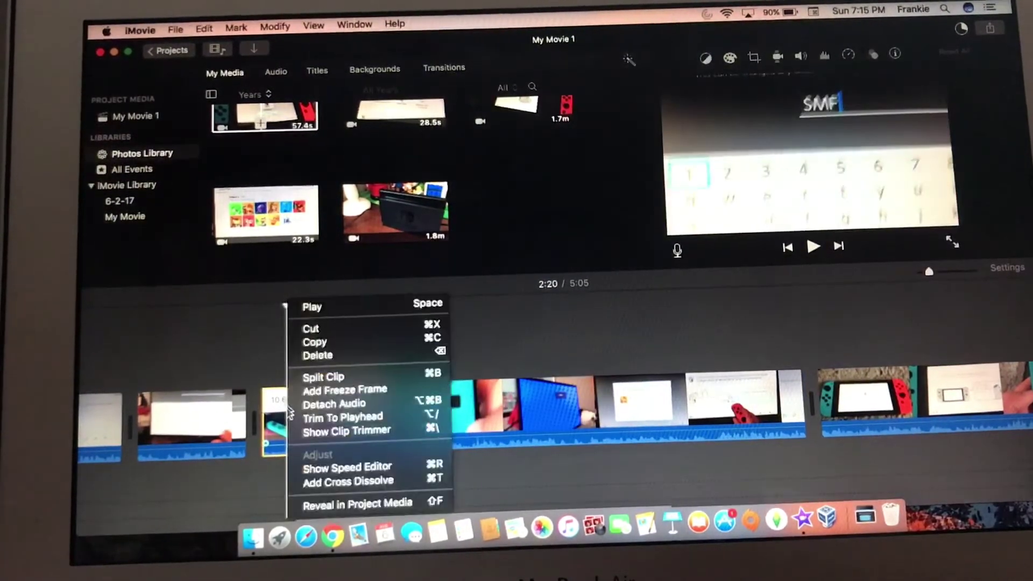
pyautogui.click(312, 330)
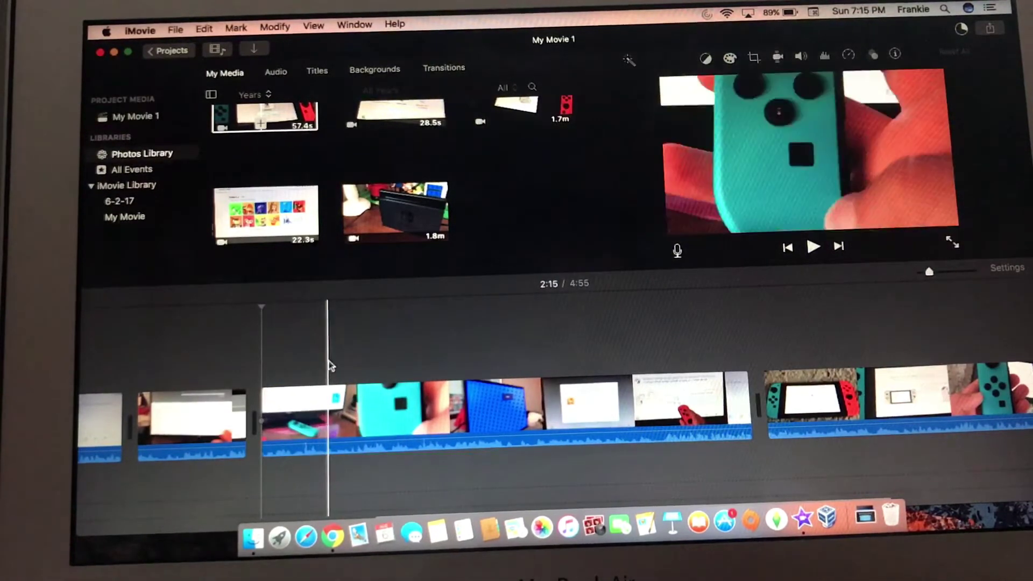
pyautogui.hscroll(3, 489, 398)
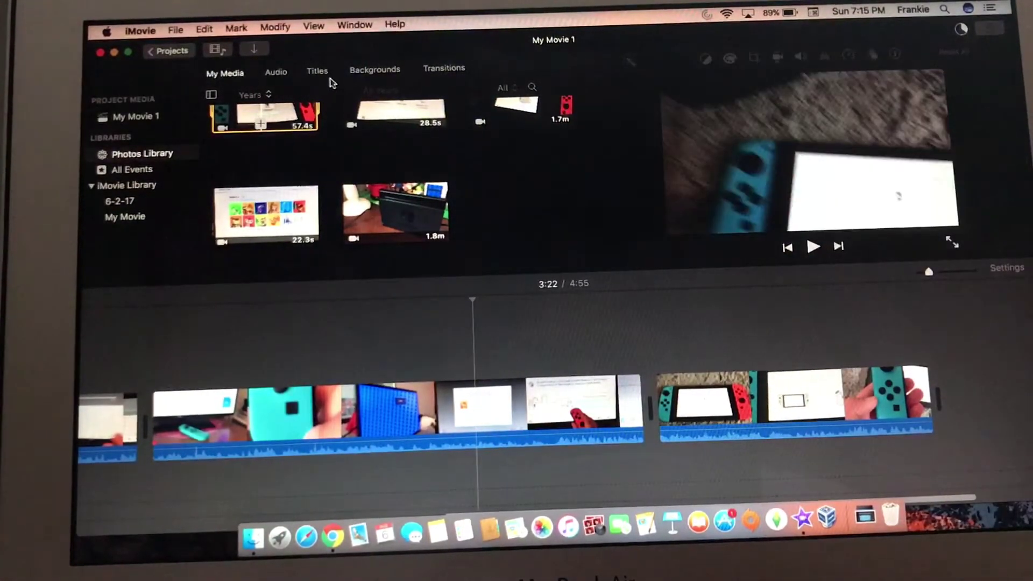
# Make the 'Follow me' title bold and black, then delete the title clip
pyautogui.click(318, 72)
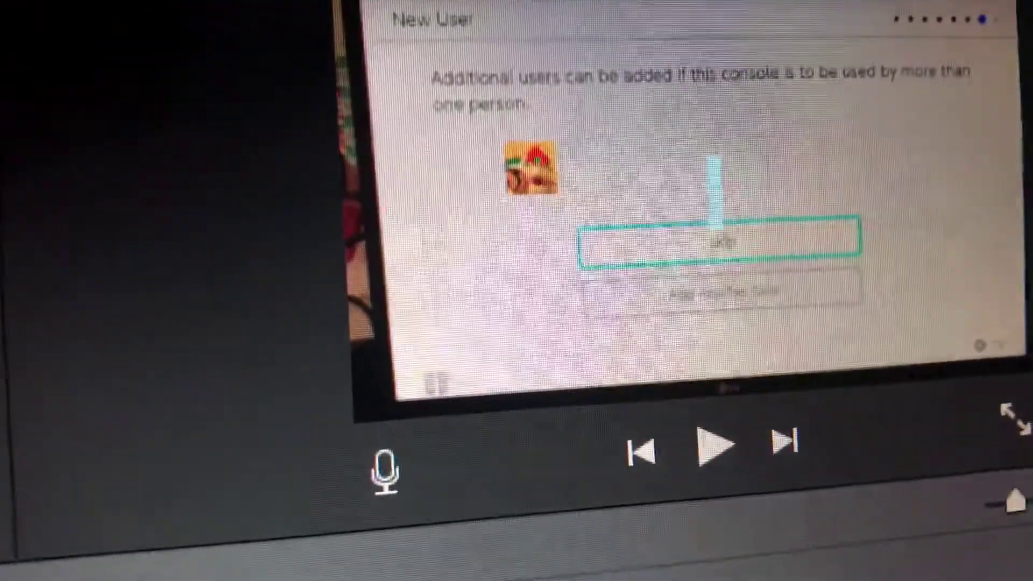
pyautogui.write('Follow me')
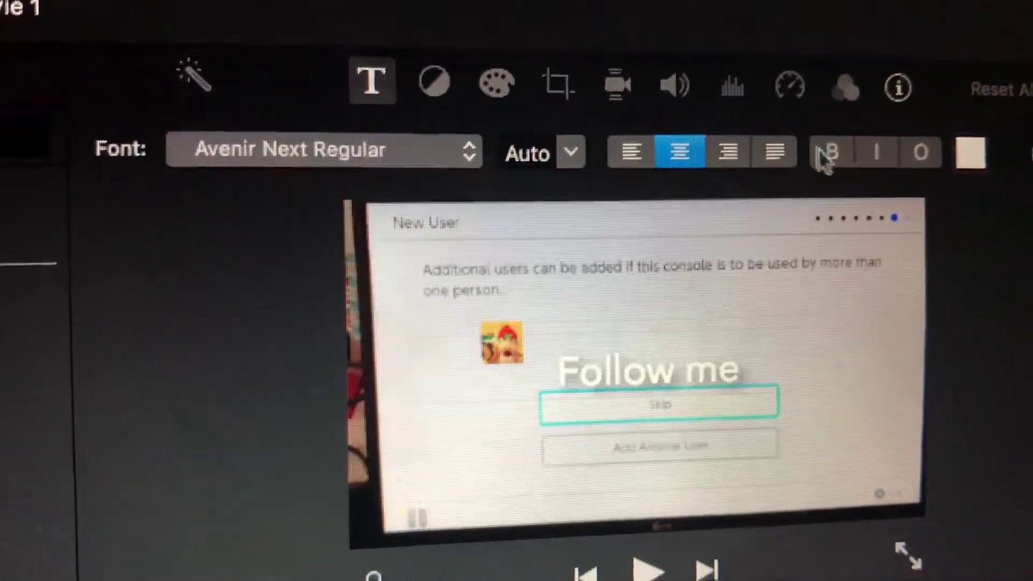
pyautogui.click(828, 129)
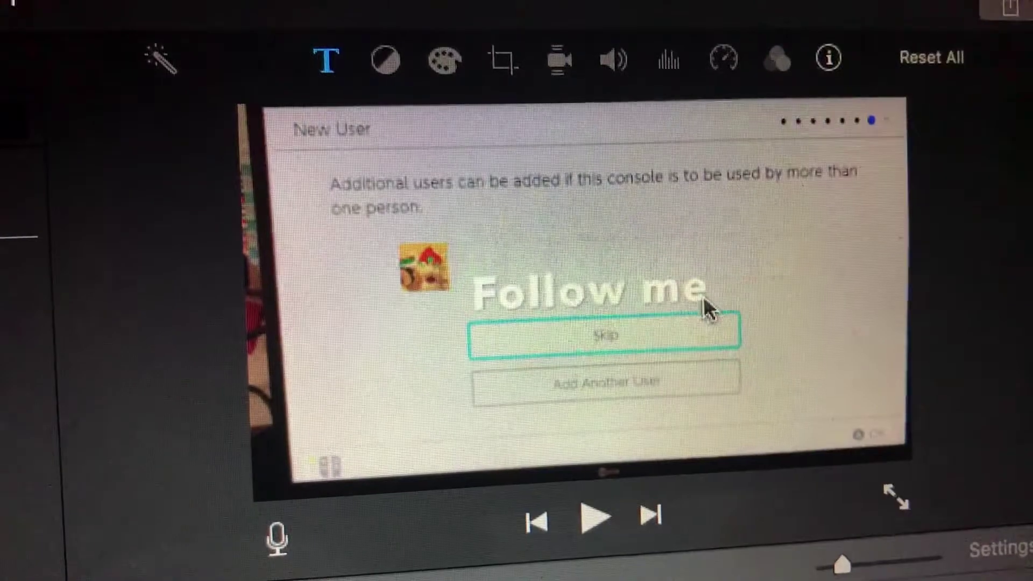
pyautogui.doubleClick(703, 297)
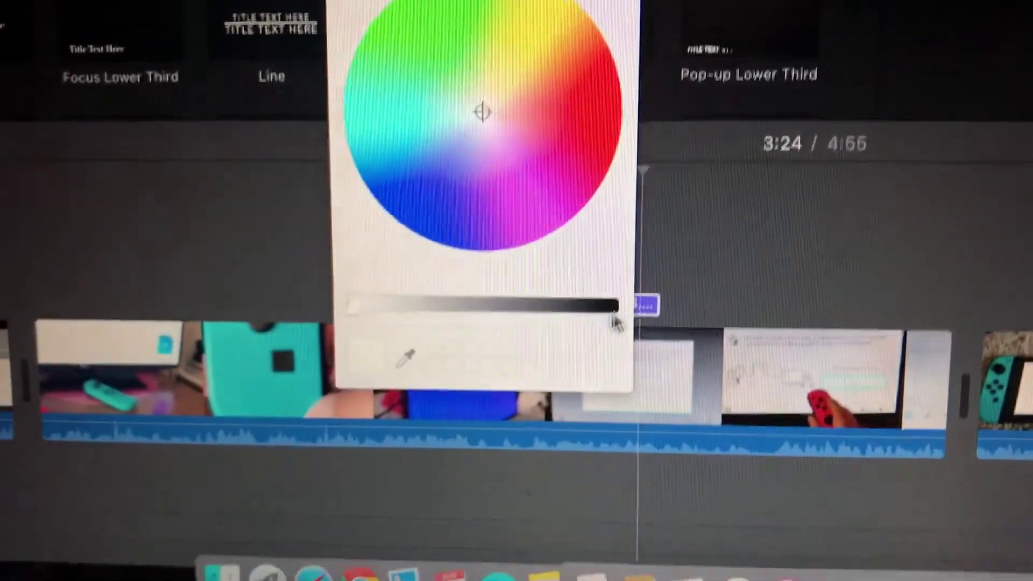
pyautogui.click(613, 307)
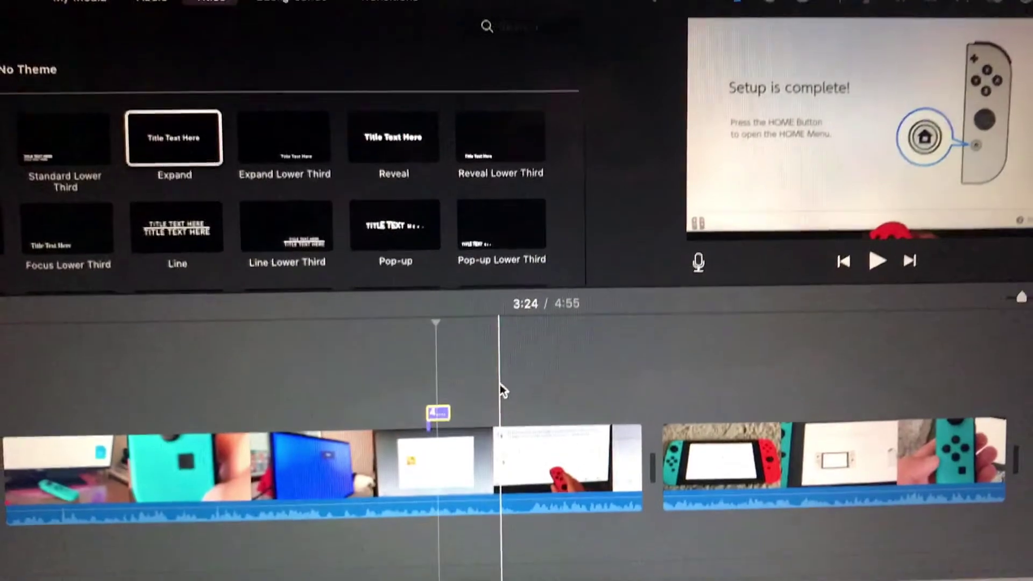
pyautogui.press('Delete')
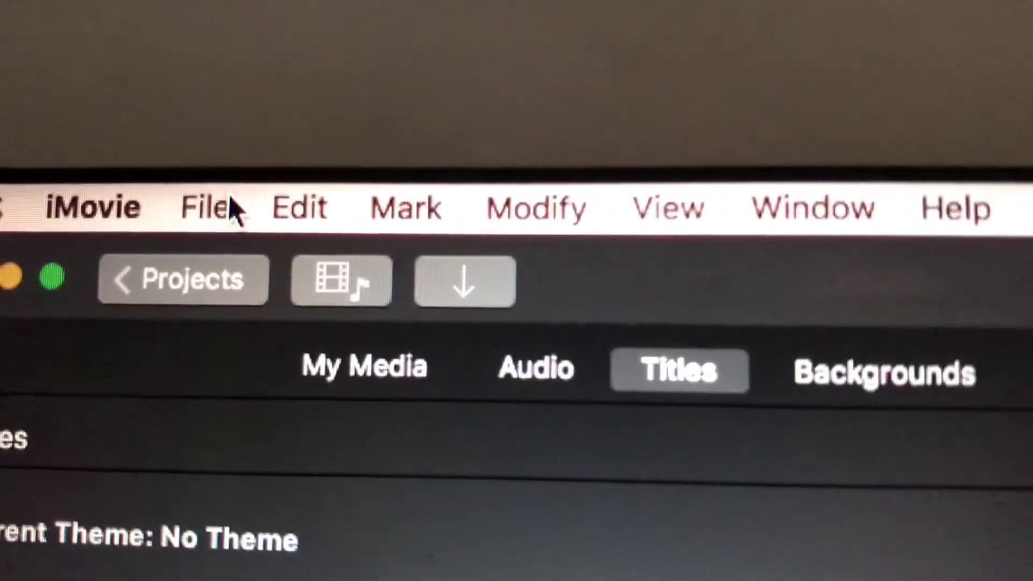
# Export My Movie 1 as a file at 1080p resolution with High quality
pyautogui.click(153, 230)
pyautogui.moveTo(102, 155)
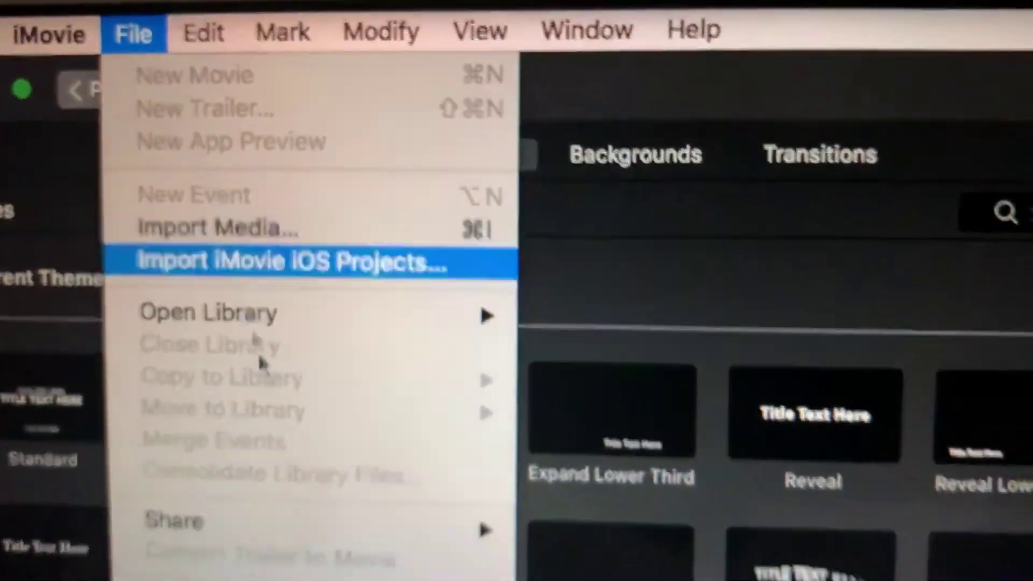
pyautogui.moveTo(73, 161)
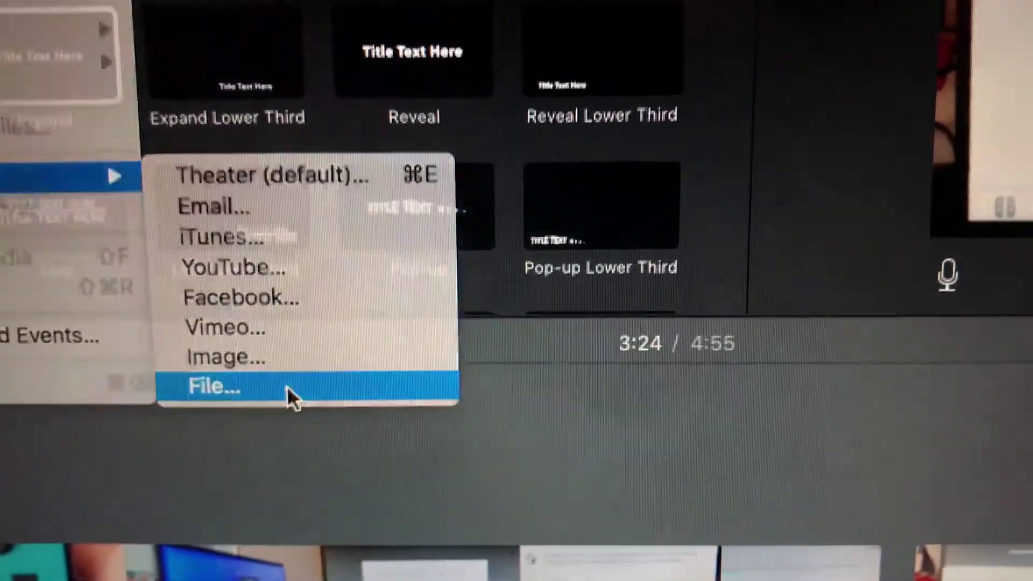
pyautogui.click(291, 395)
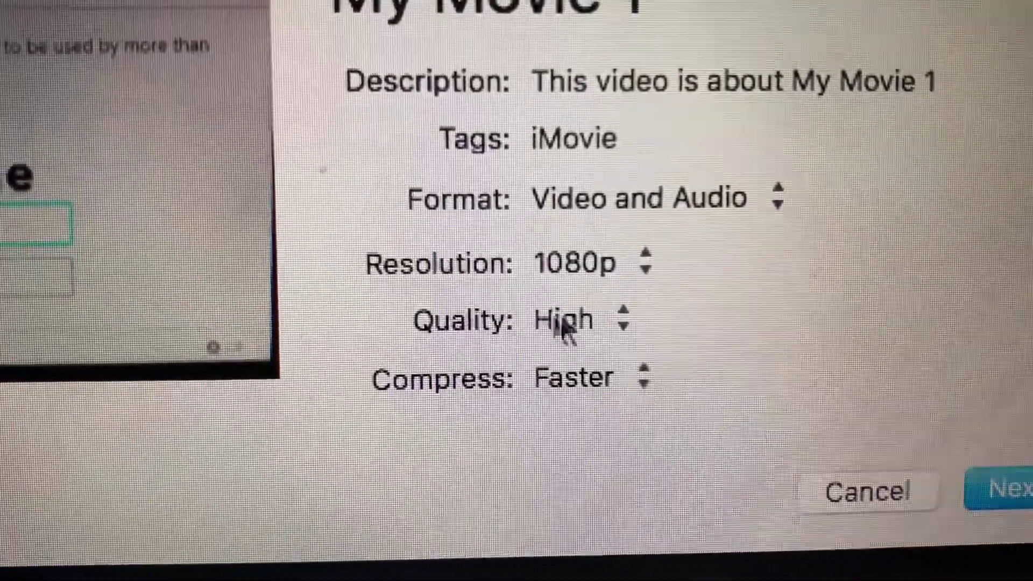
pyautogui.click(565, 323)
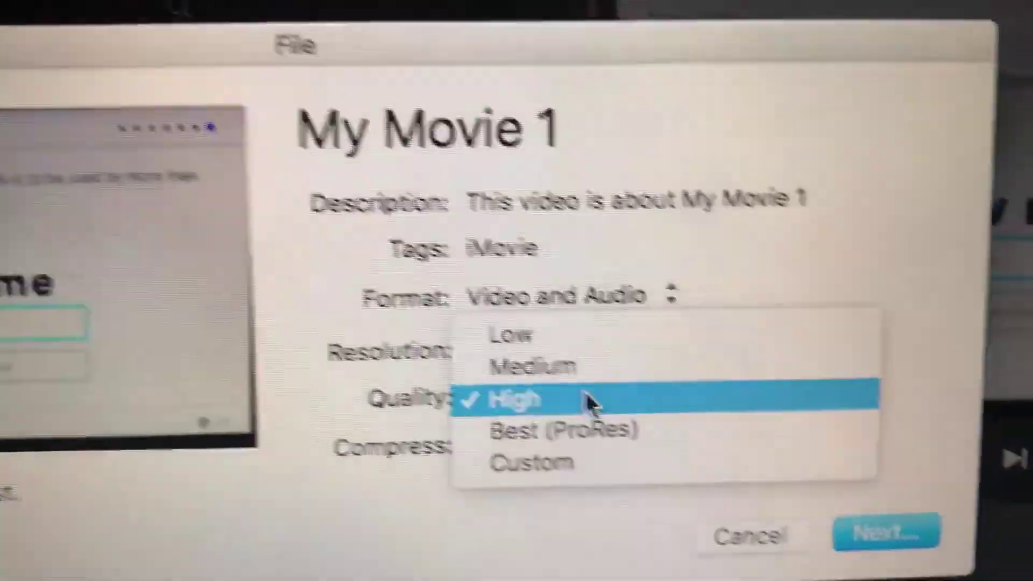
pyautogui.click(548, 383)
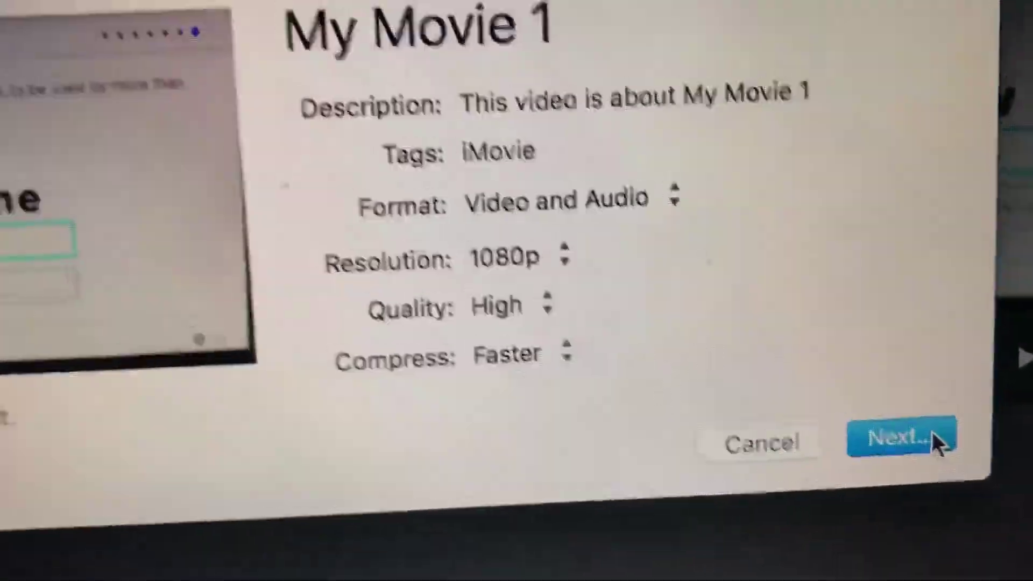
pyautogui.click(931, 431)
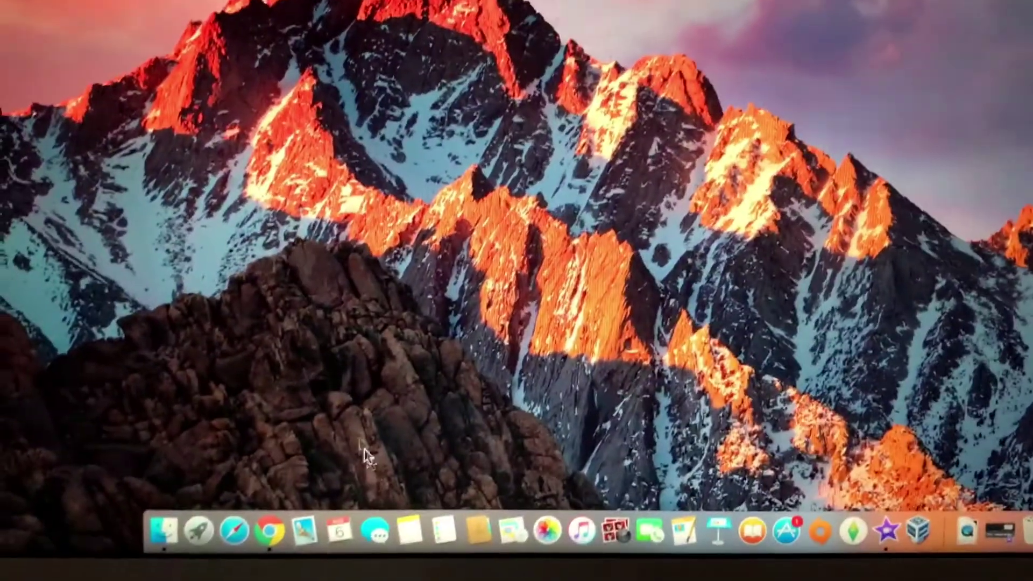
# Launch Chrome from the Dock
pyautogui.click(269, 530)
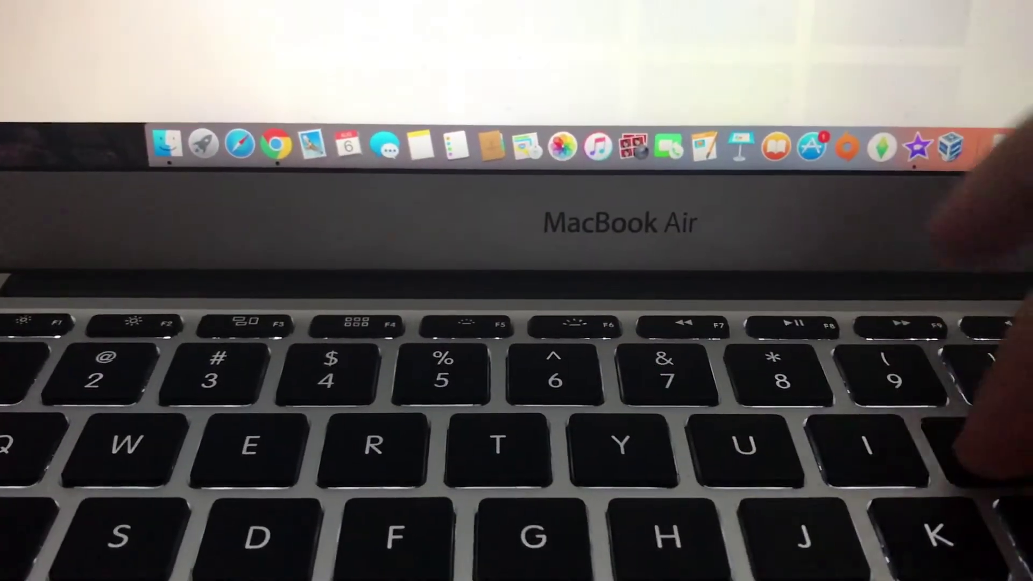
pyautogui.write('you')
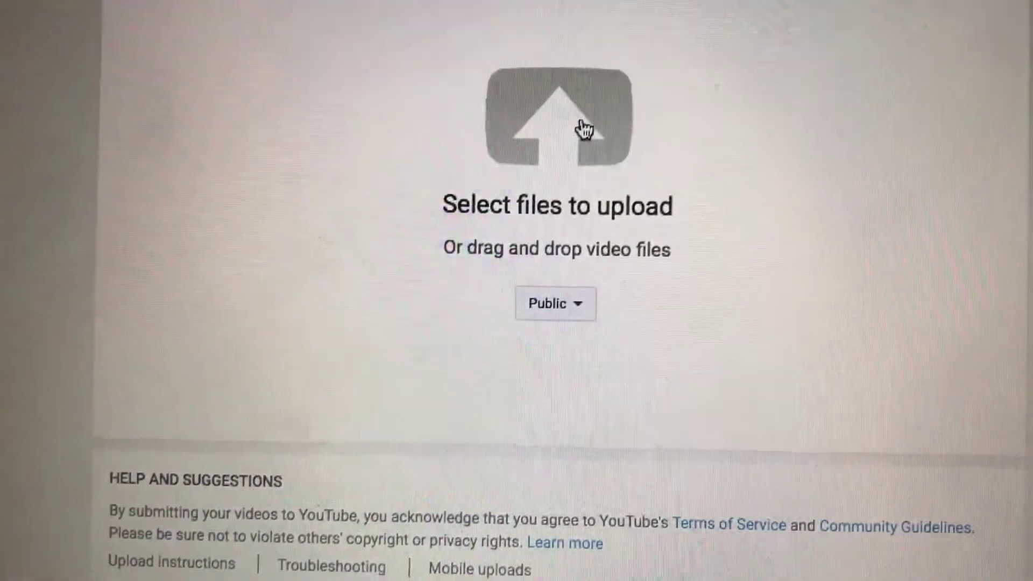
# Choose 2HoursLater.mp4 from the Downloads folder as the video to upload
pyautogui.click(583, 130)
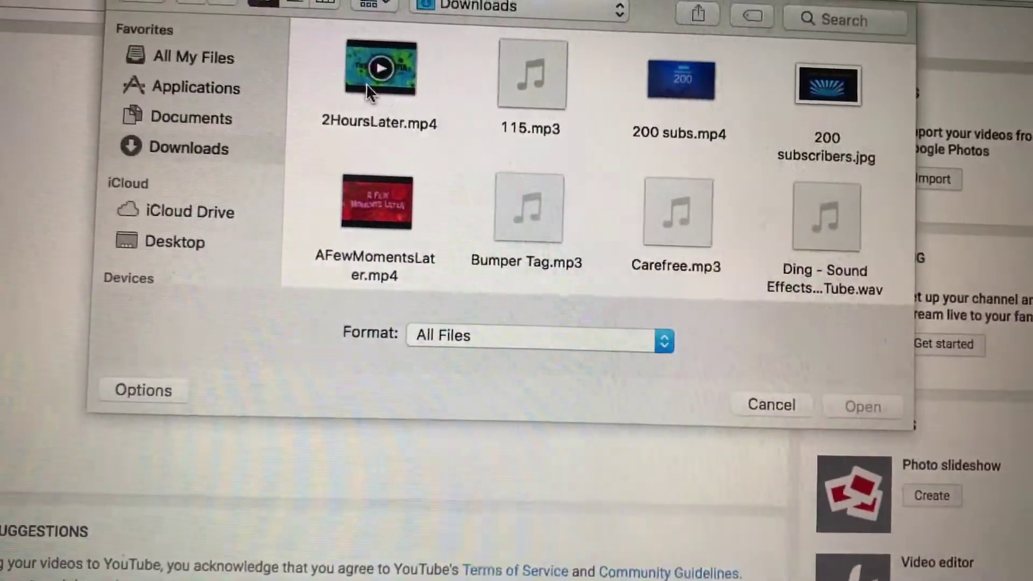
pyautogui.click(406, 101)
pyautogui.doubleClick(406, 100)
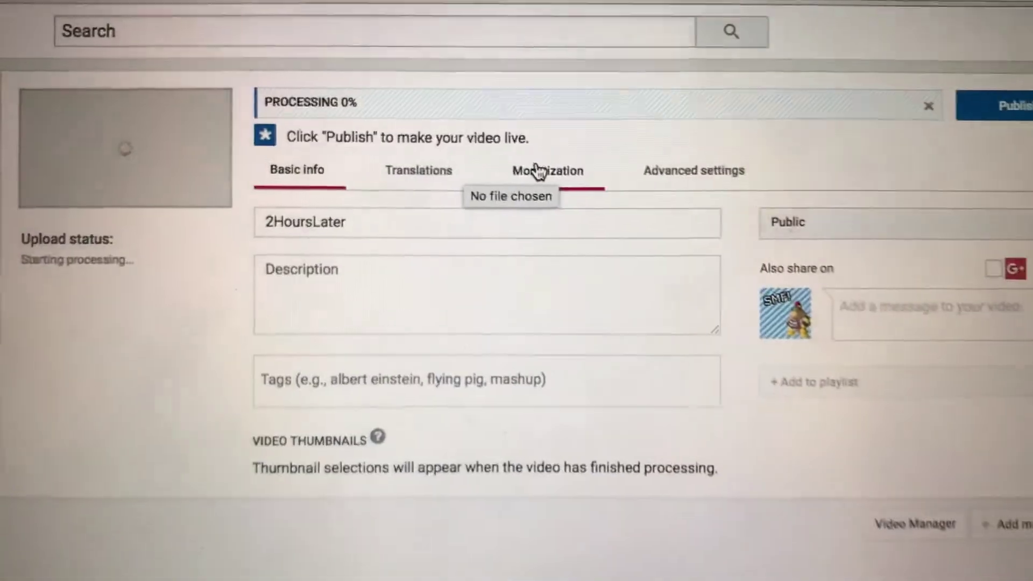
# Select the default title '2HoursLater' and review the Monetization, Translations and Advanced settings tabs
pyautogui.doubleClick(435, 208)
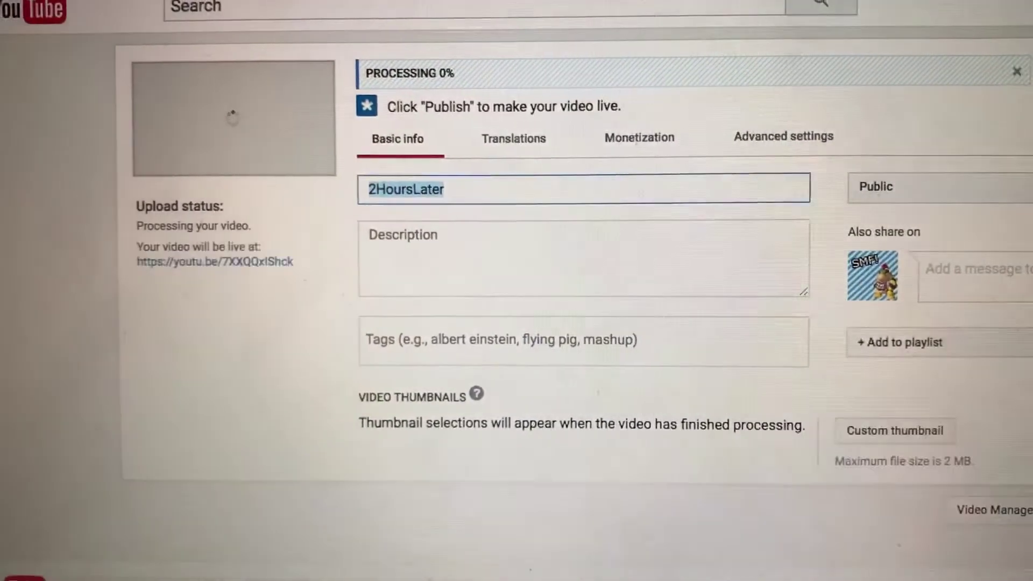
pyautogui.write('jbfytfuyghjkguygujhfuhlik')
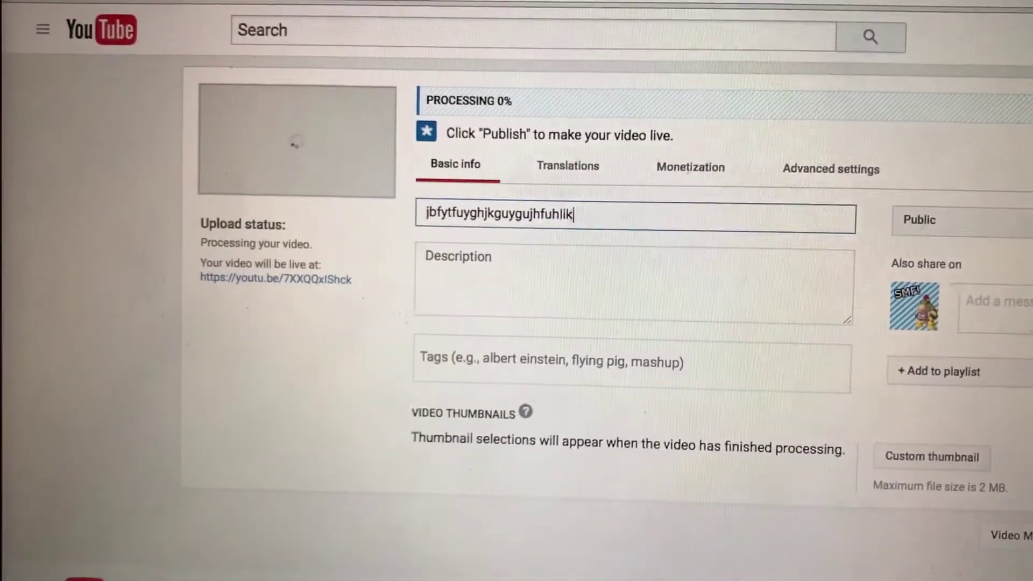
pyautogui.click(601, 166)
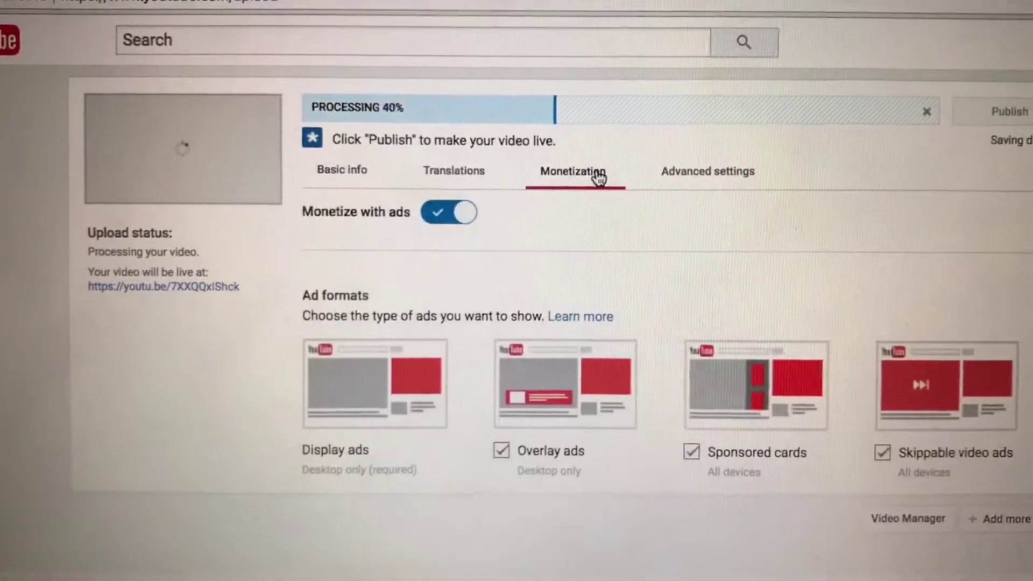
pyautogui.click(481, 137)
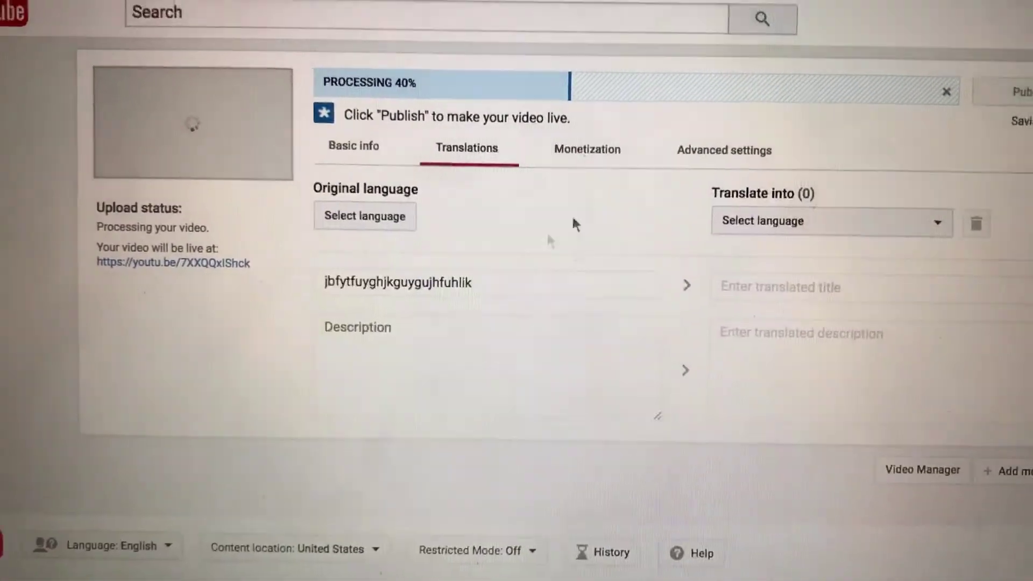
pyautogui.click(678, 161)
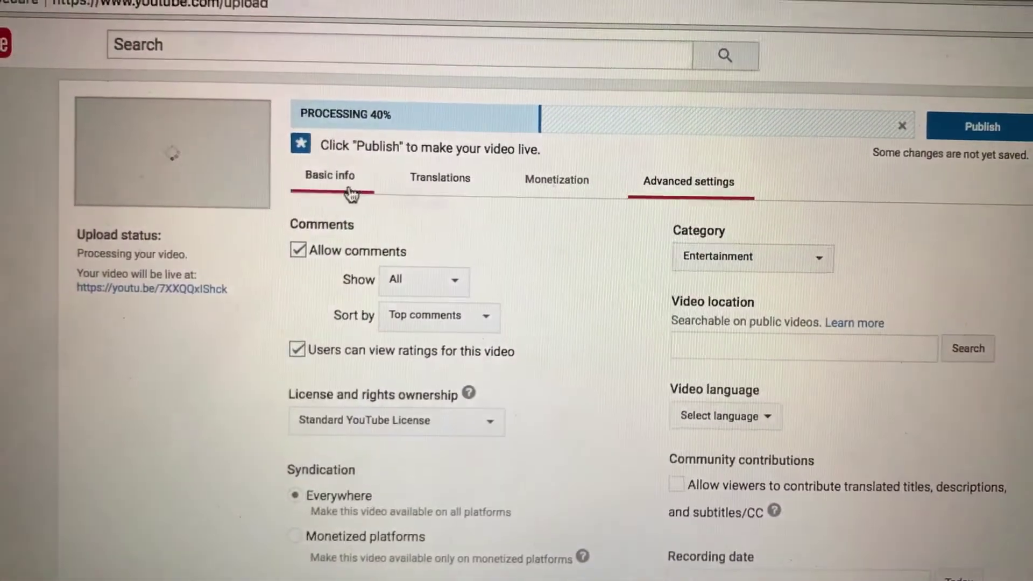
pyautogui.click(325, 165)
pyautogui.click(671, 168)
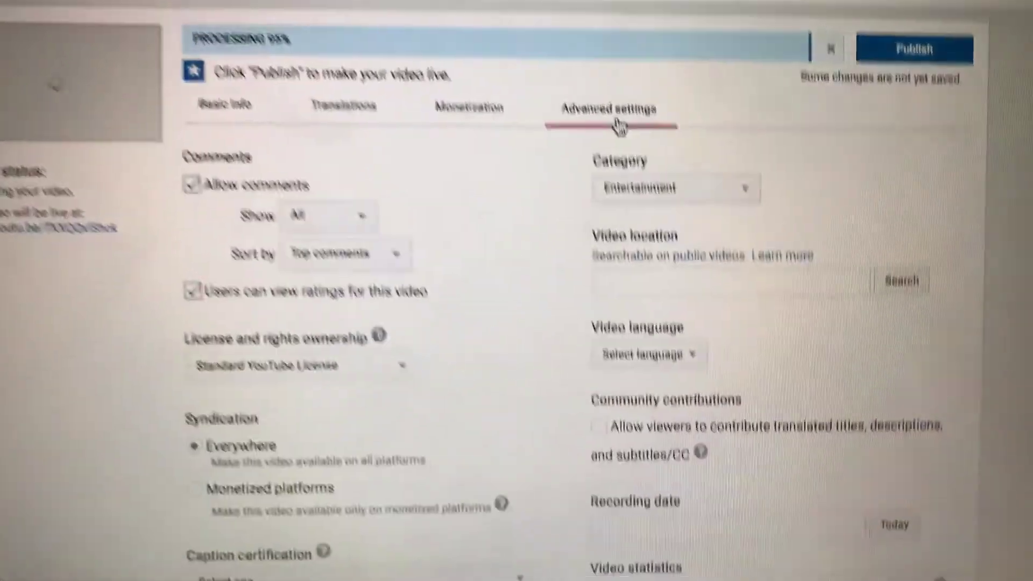
pyautogui.click(314, 163)
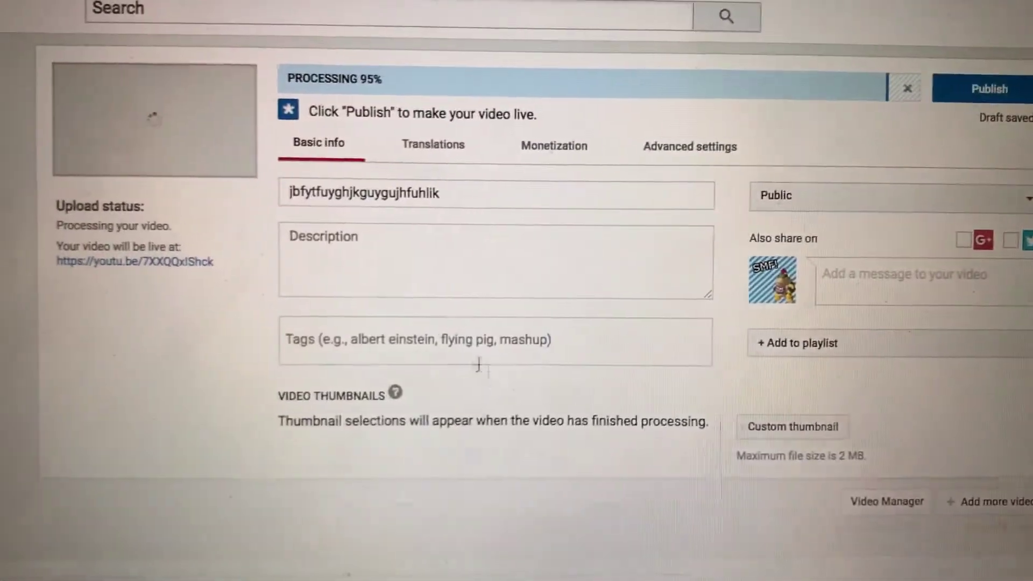
pyautogui.write('iu87giut87tiu')
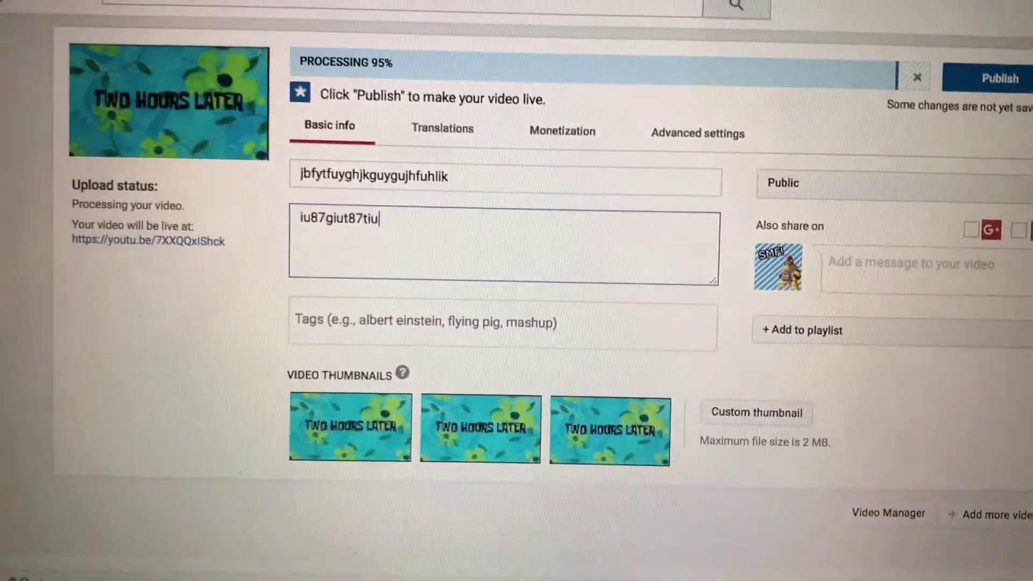
pyautogui.write('huihiu')
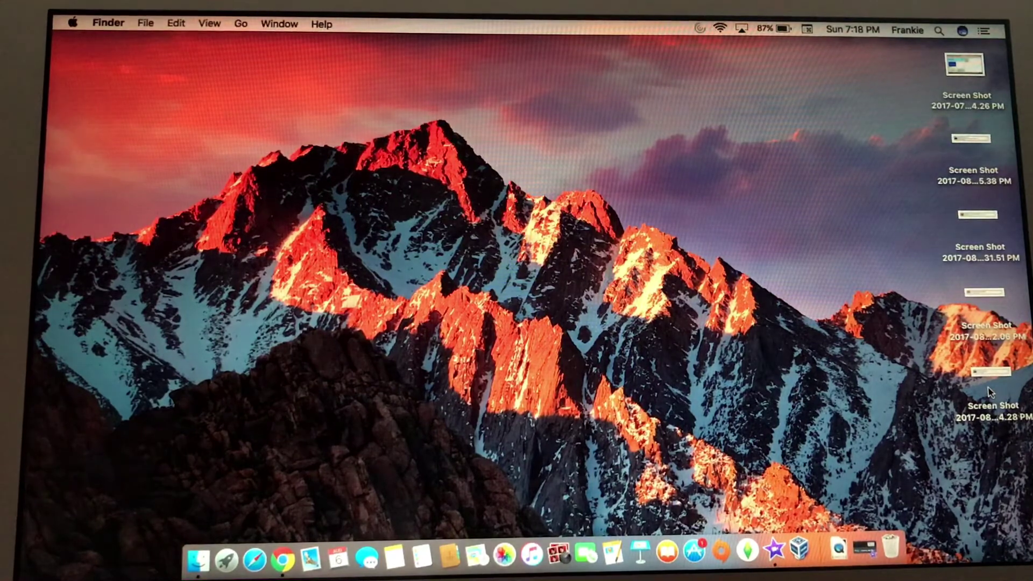
pyautogui.click(991, 373)
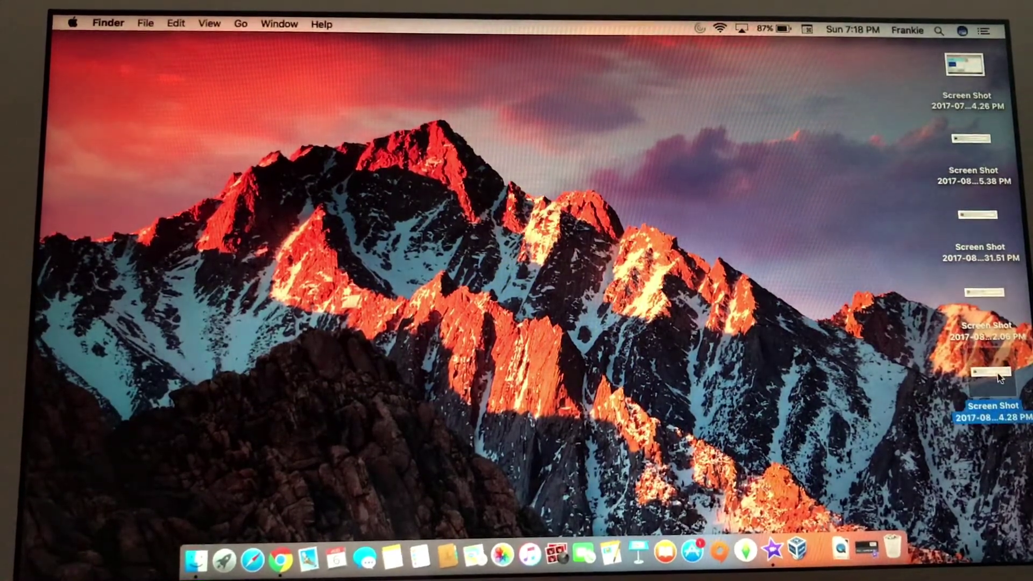
pyautogui.doubleClick(998, 377)
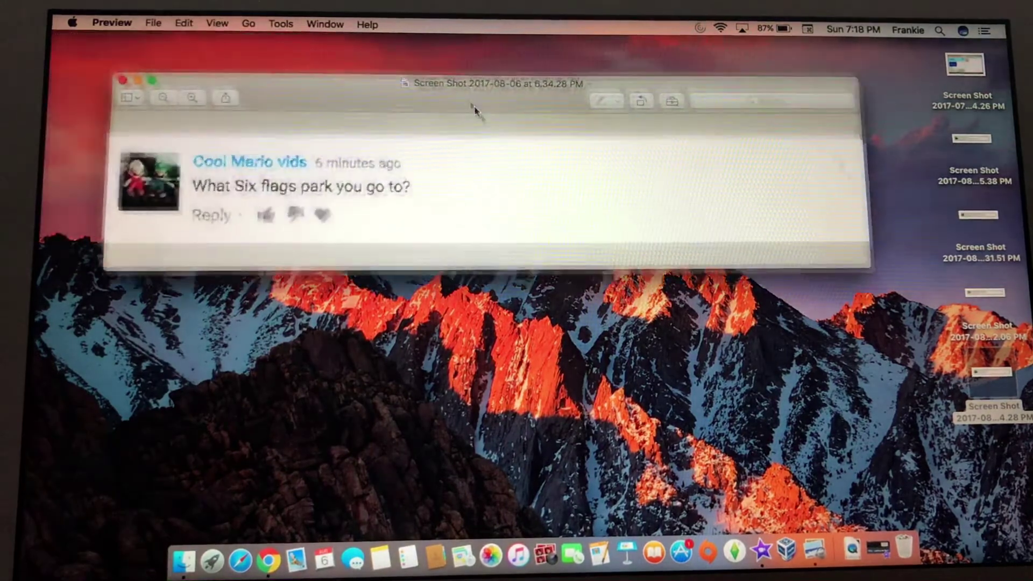
pyautogui.moveTo(436, 53); pyautogui.dragTo(501, 134)
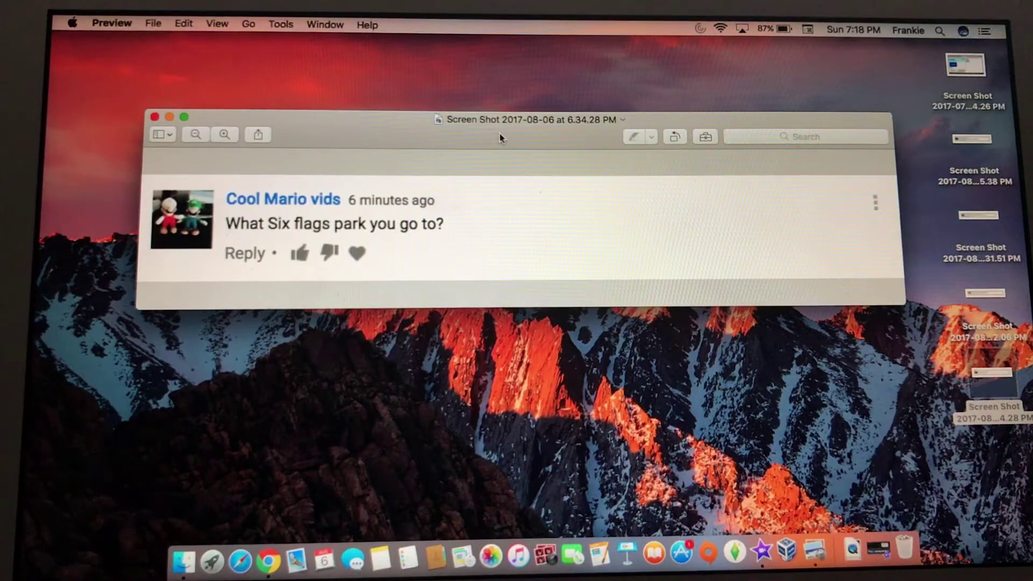
pyautogui.press('super+q')
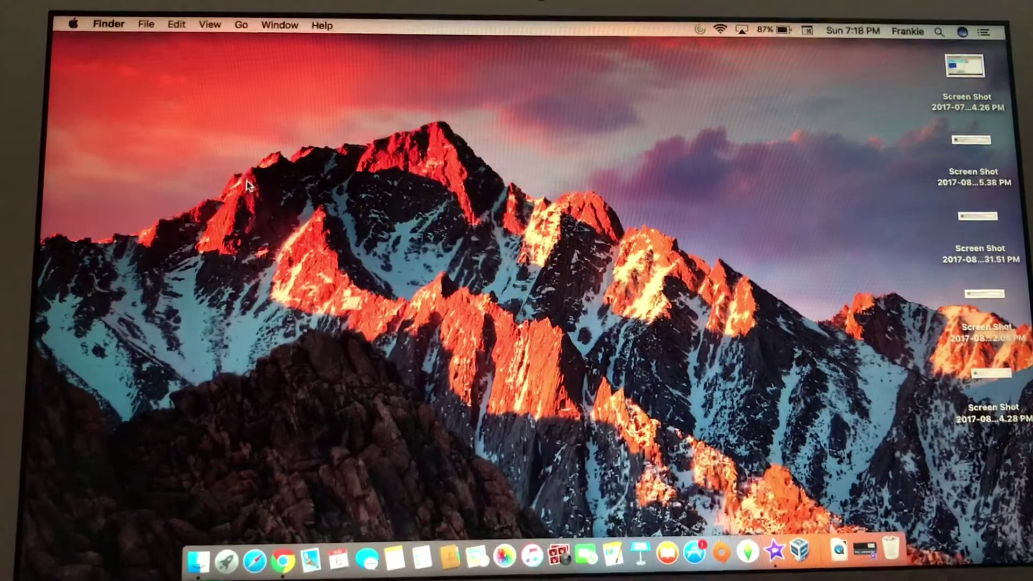